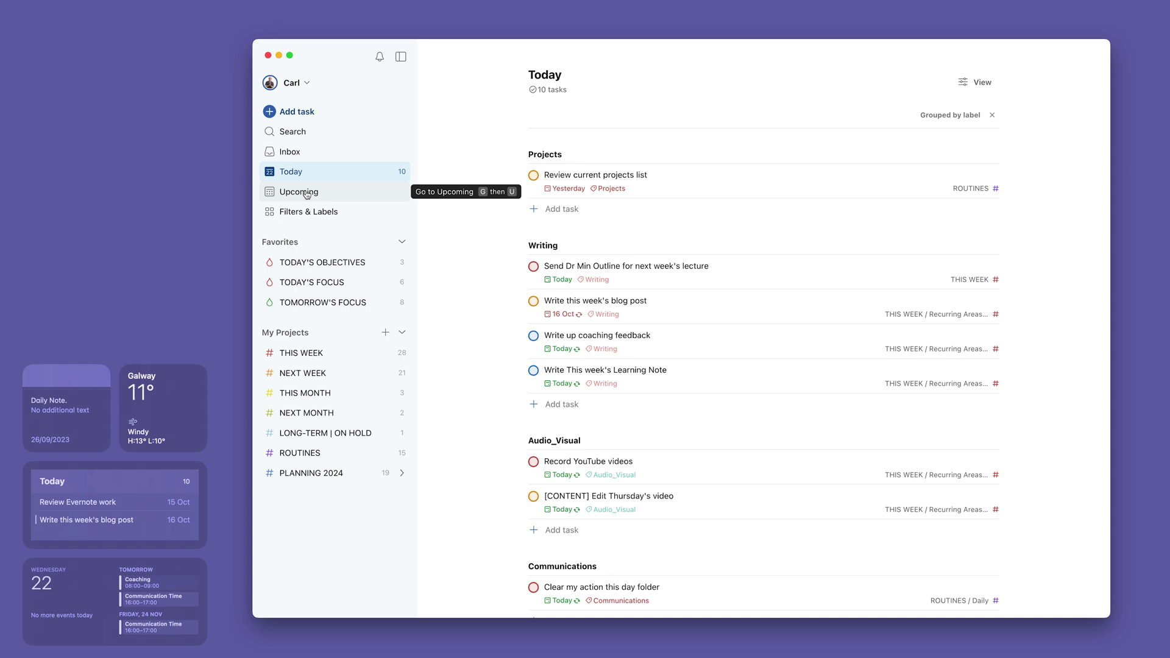
- Switch to Upcoming, peek at the following week, then return to the 20–26 November 2023 week
{"action": "left_click", "coordinate": [306, 194]}
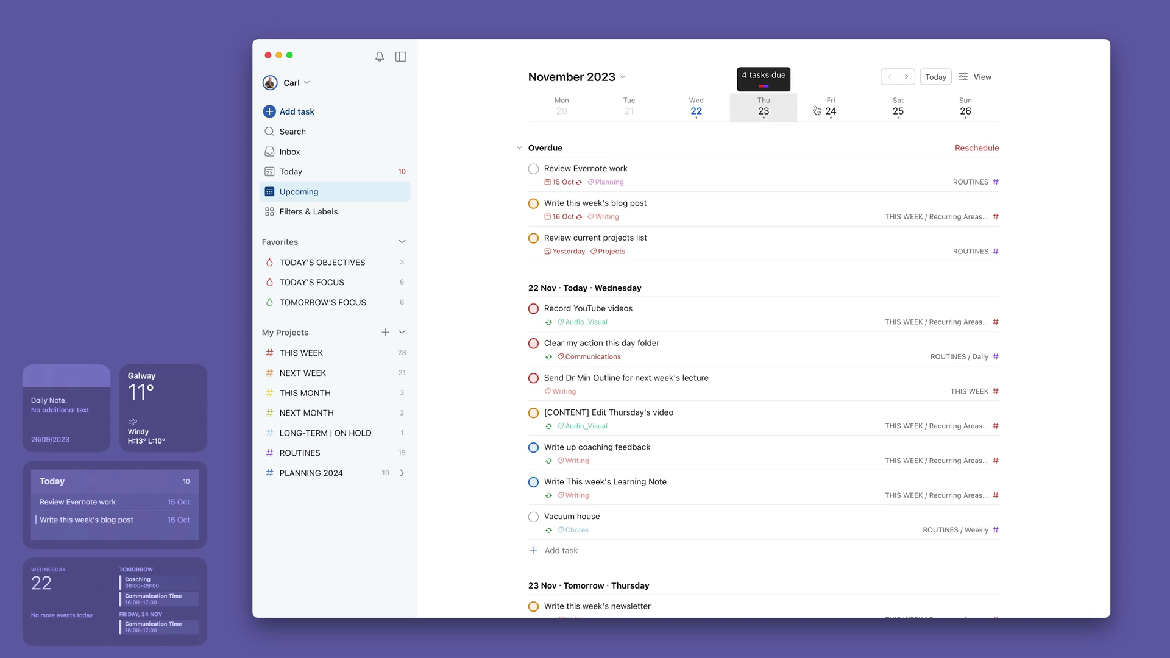
{"action": "left_click", "coordinate": [905, 77]}
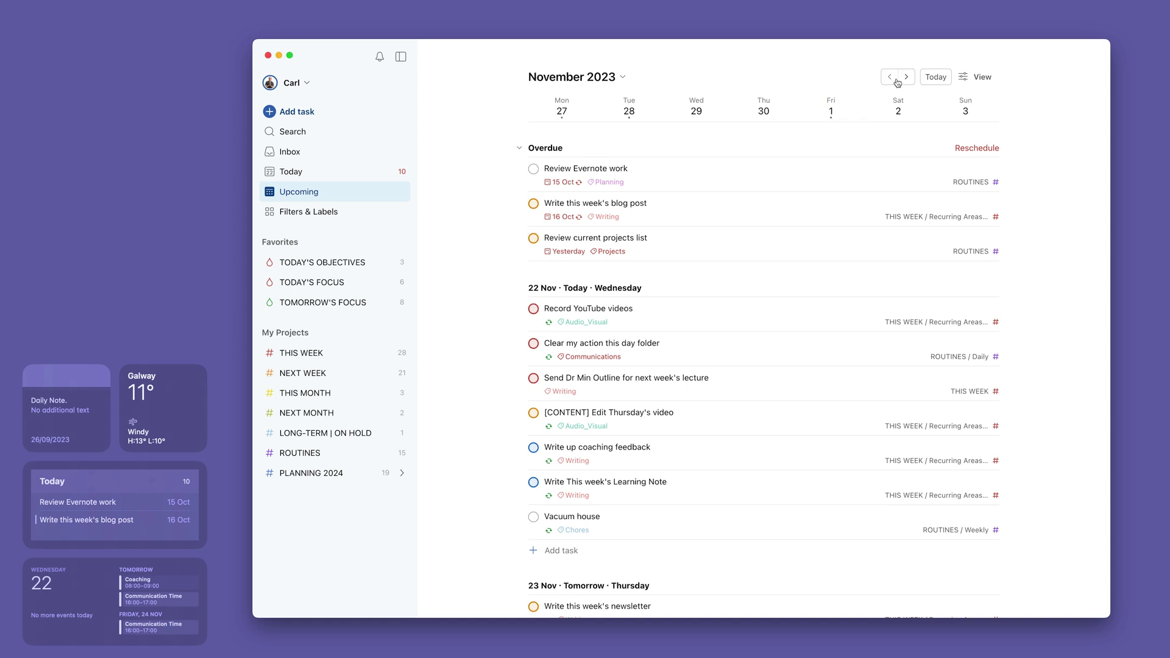
{"action": "left_click", "coordinate": [888, 79]}
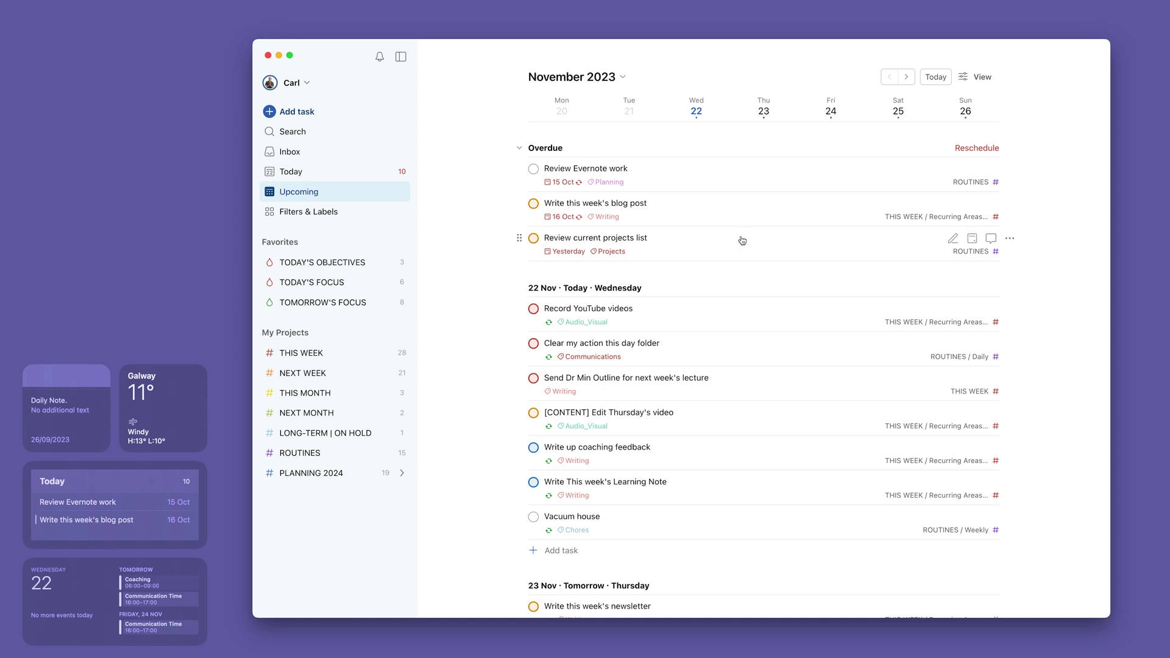
{"action": "scroll", "coordinate": [742, 239], "scroll_direction": "down", "scroll_amount": 10}
{"action": "scroll", "coordinate": [741, 240], "scroll_direction": "down", "scroll_amount": 15}
{"action": "scroll", "coordinate": [741, 239], "scroll_direction": "down", "scroll_amount": 15}
{"action": "scroll", "coordinate": [742, 240], "scroll_direction": "down", "scroll_amount": 15}
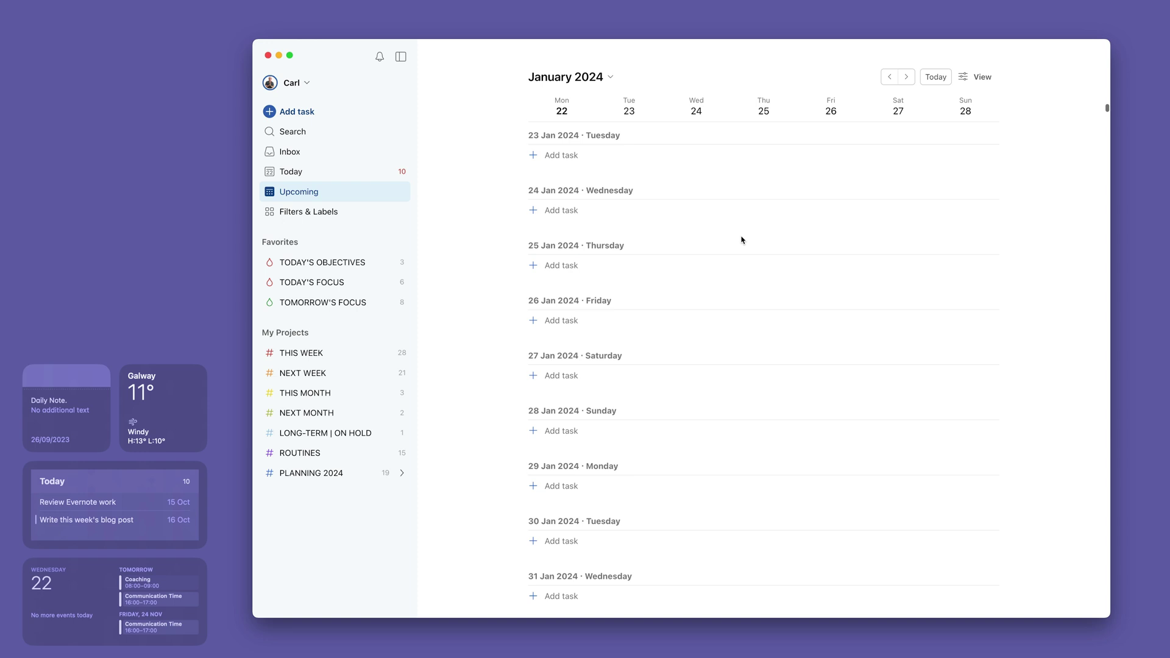
{"action": "scroll", "coordinate": [741, 240], "scroll_direction": "down", "scroll_amount": 5}
{"action": "scroll", "coordinate": [741, 240], "scroll_direction": "up", "scroll_amount": 20}
{"action": "scroll", "coordinate": [741, 240], "scroll_direction": "up", "scroll_amount": 20}
{"action": "scroll", "coordinate": [741, 240], "scroll_direction": "up", "scroll_amount": 10}
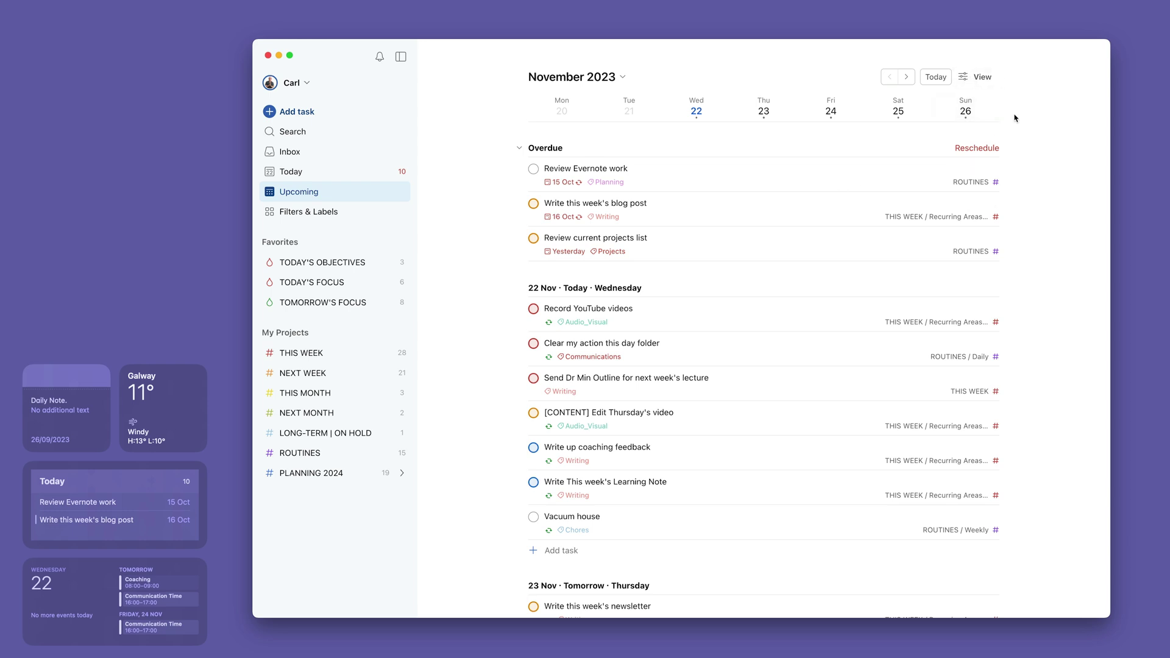
- Switch the Upcoming layout to Board and hide the sidebar with the M shortcut
{"action": "left_click", "coordinate": [981, 81]}
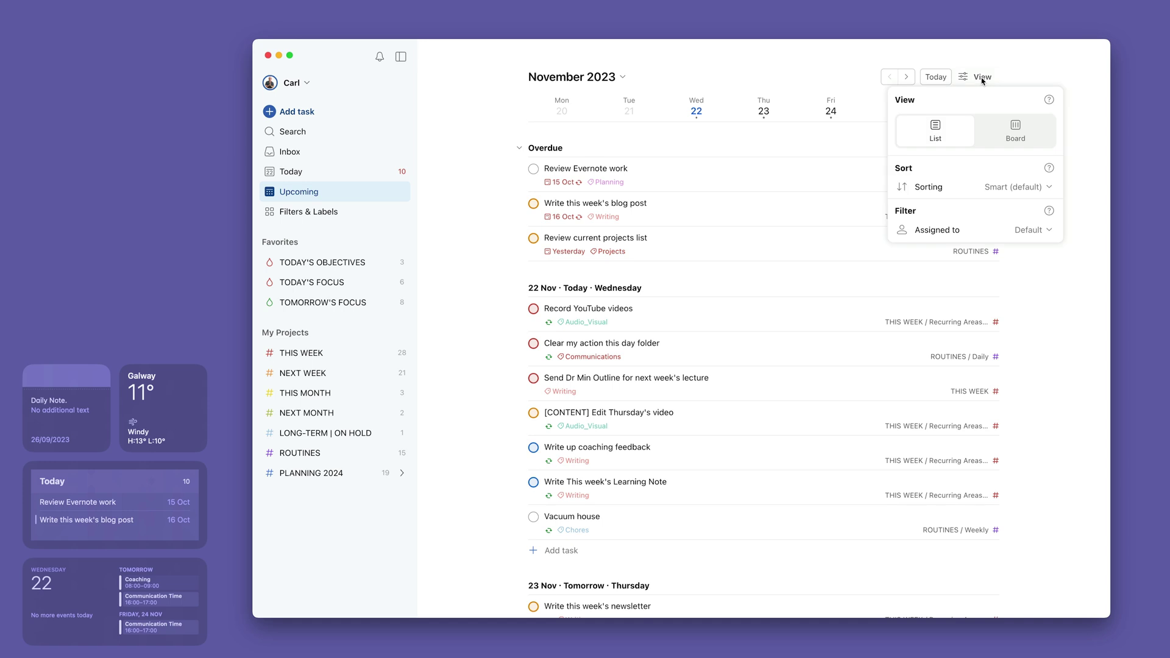
{"action": "left_click", "coordinate": [1011, 129]}
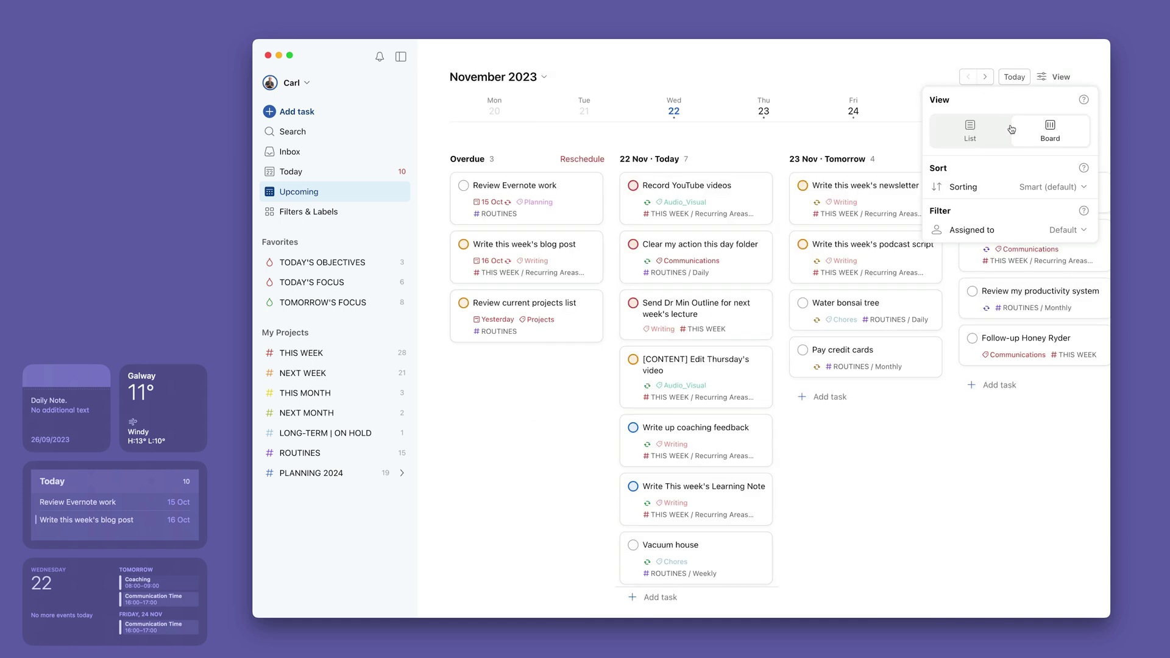
{"action": "left_click", "coordinate": [461, 500]}
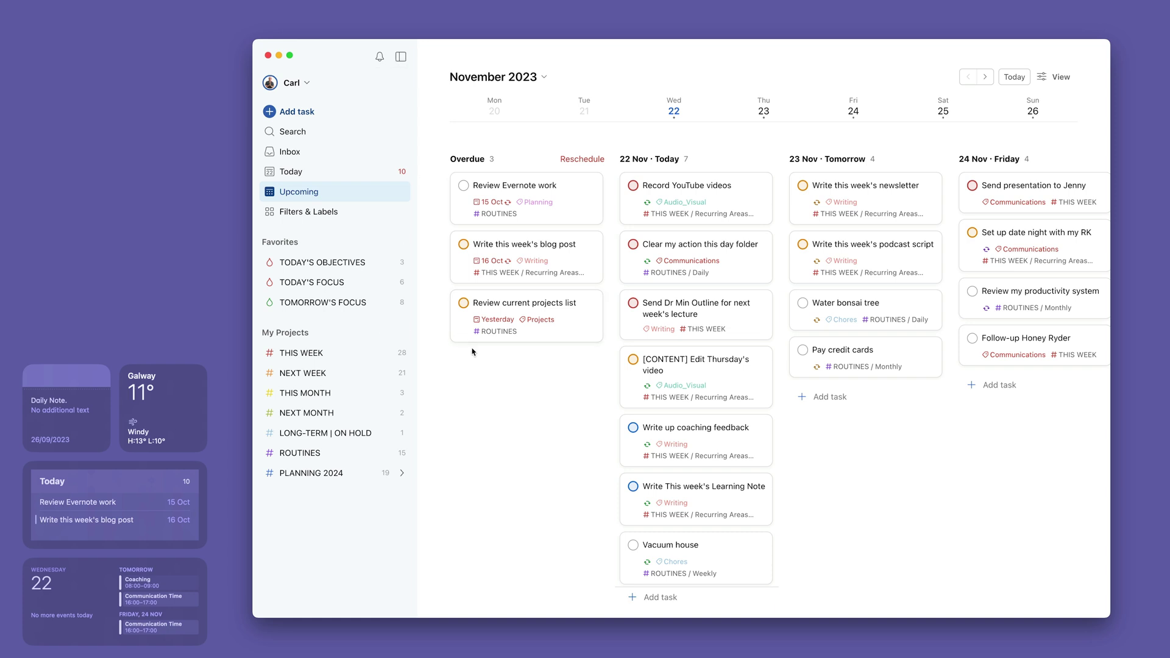
{"action": "key", "text": "m"}
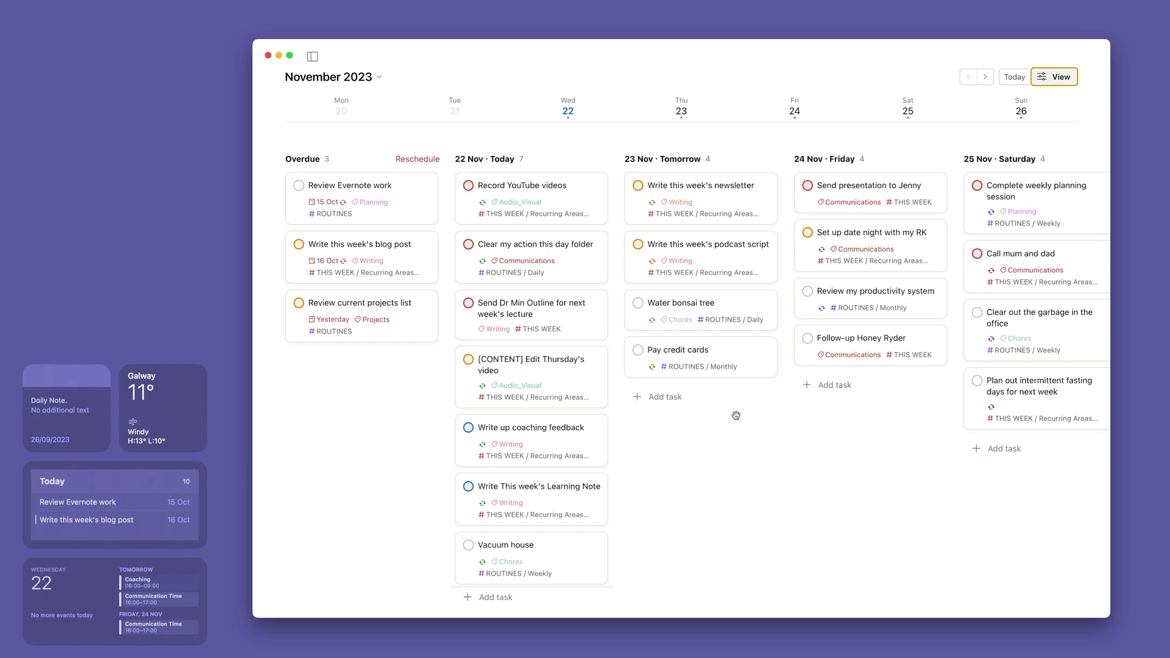
{"action": "scroll", "coordinate": [849, 431], "scroll_direction": "right", "scroll_amount": 5}
{"action": "scroll", "coordinate": [849, 433], "scroll_direction": "left", "scroll_amount": 5}
{"action": "left_click", "coordinate": [416, 162]}
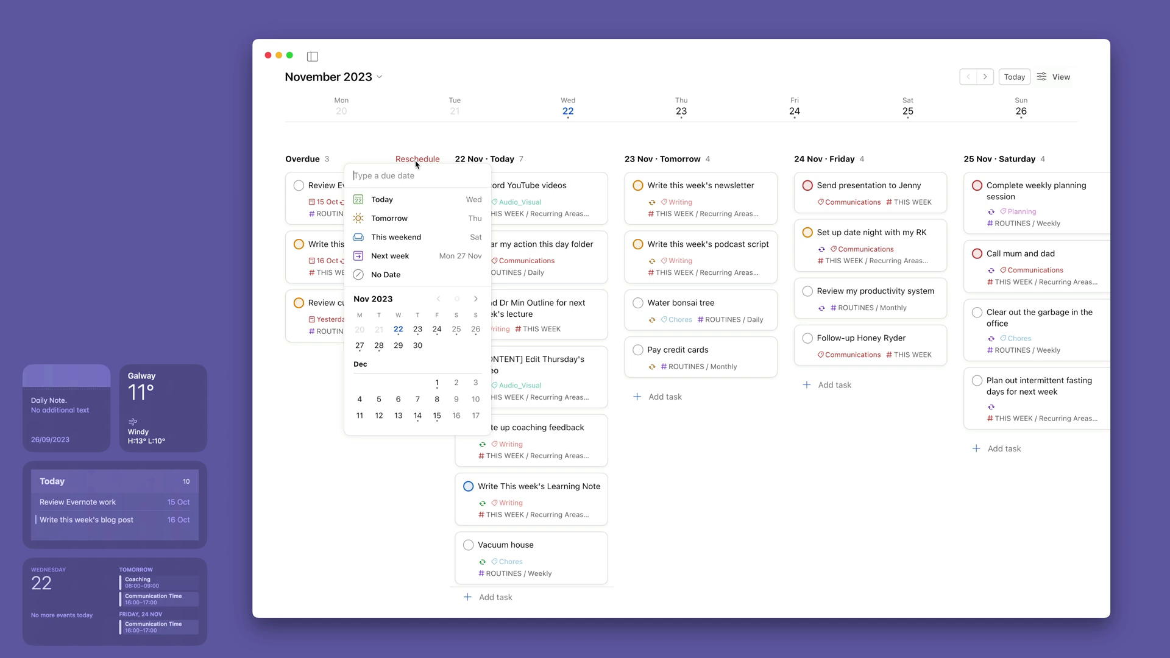
{"action": "left_click", "coordinate": [309, 429]}
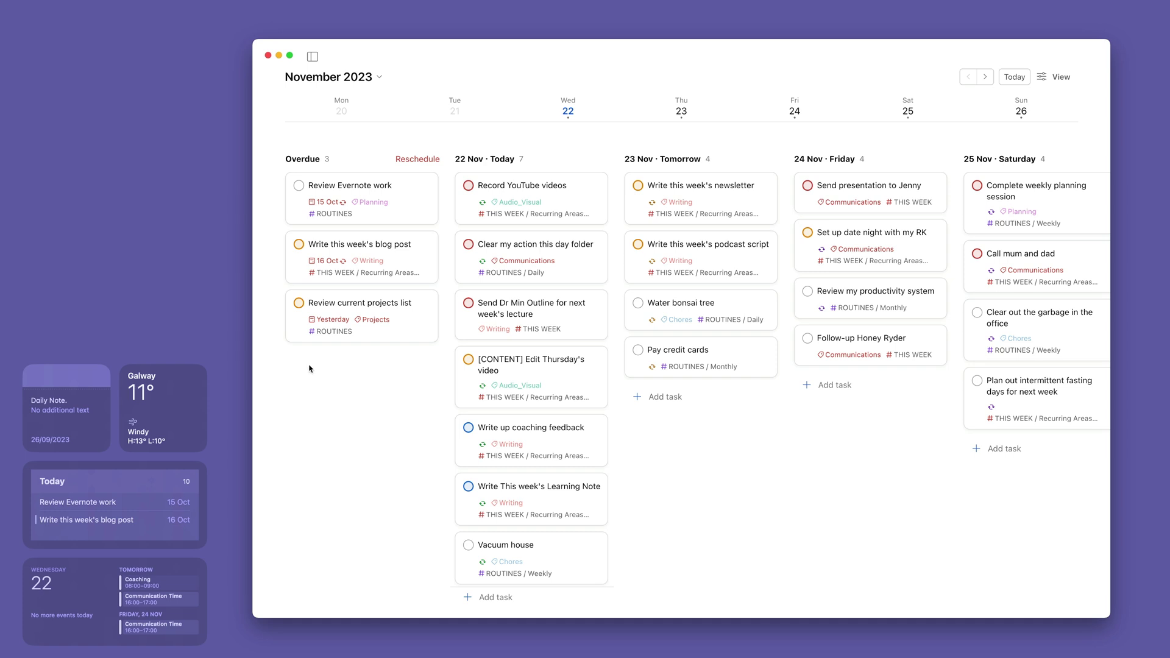
{"action": "mouse_move", "coordinate": [531, 498]}
{"action": "scroll", "coordinate": [465, 476], "scroll_direction": "down", "scroll_amount": 1}
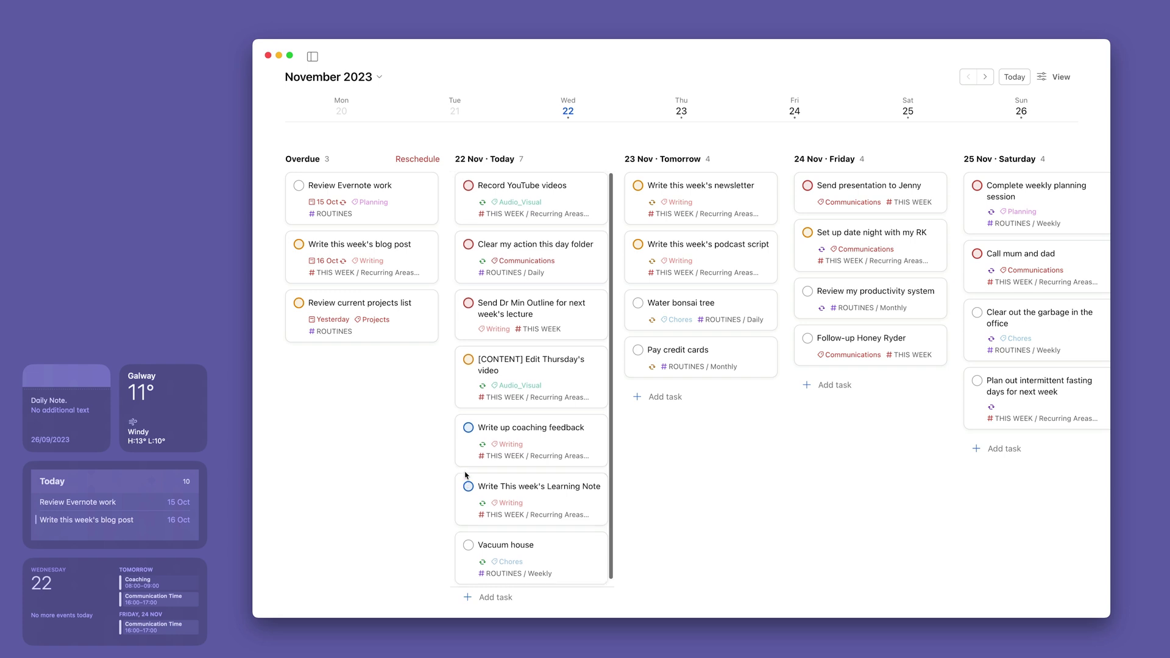
{"action": "scroll", "coordinate": [466, 475], "scroll_direction": "down", "scroll_amount": 1}
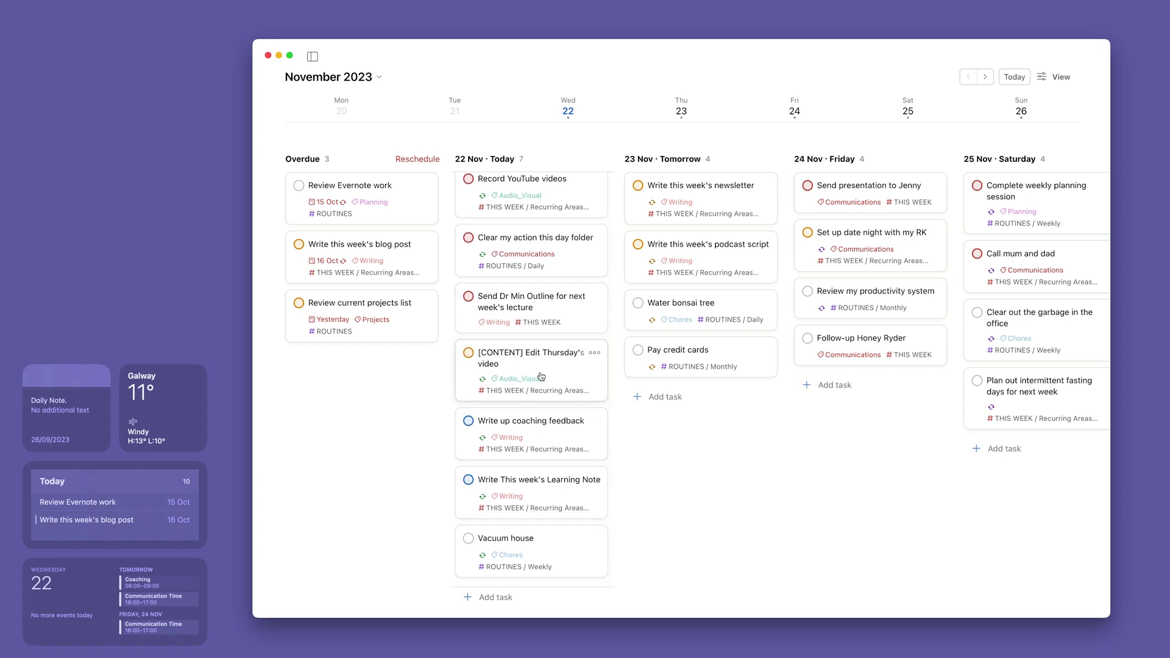
{"action": "left_click", "coordinate": [540, 375]}
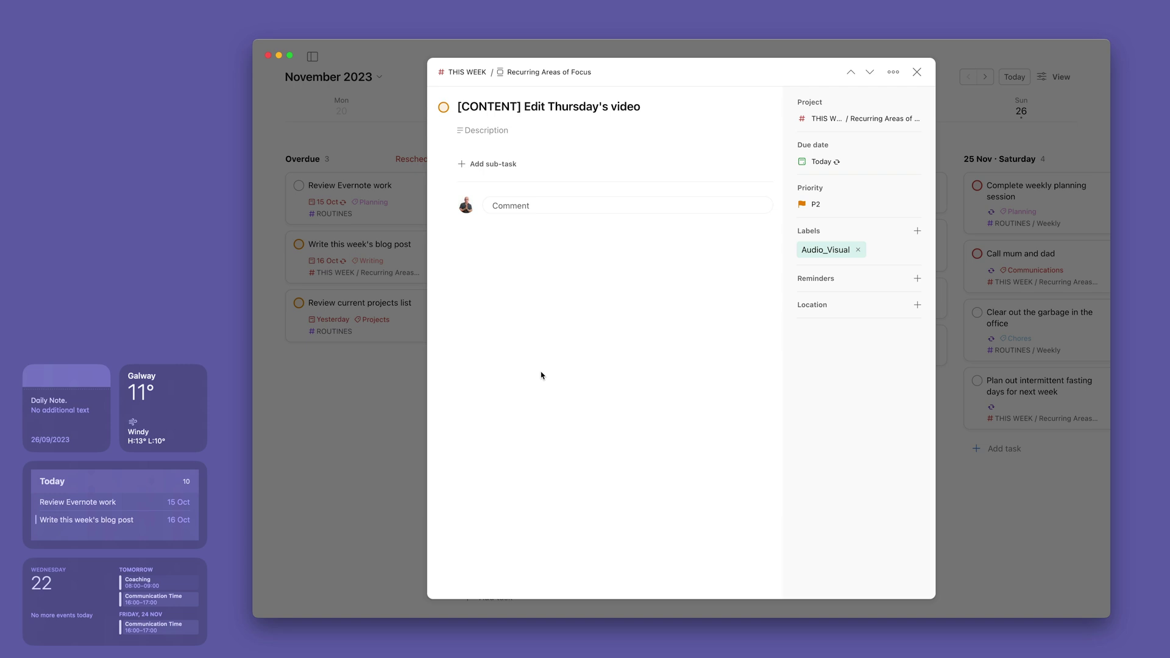
{"action": "left_click", "coordinate": [913, 73]}
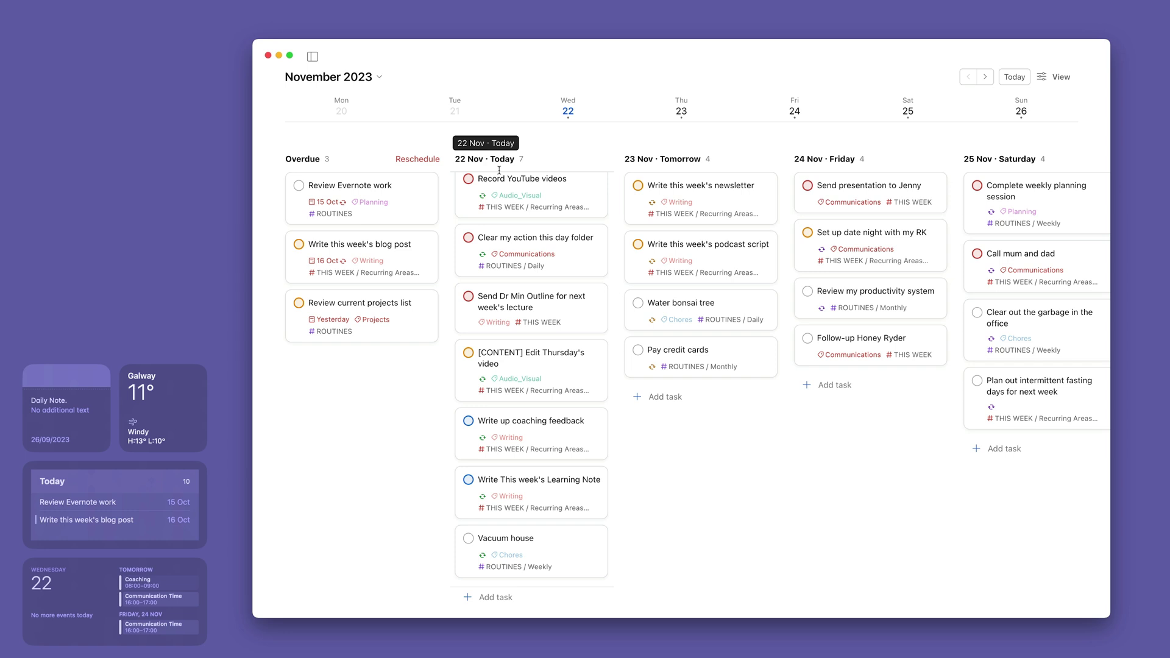
{"action": "mouse_move", "coordinate": [362, 197]}
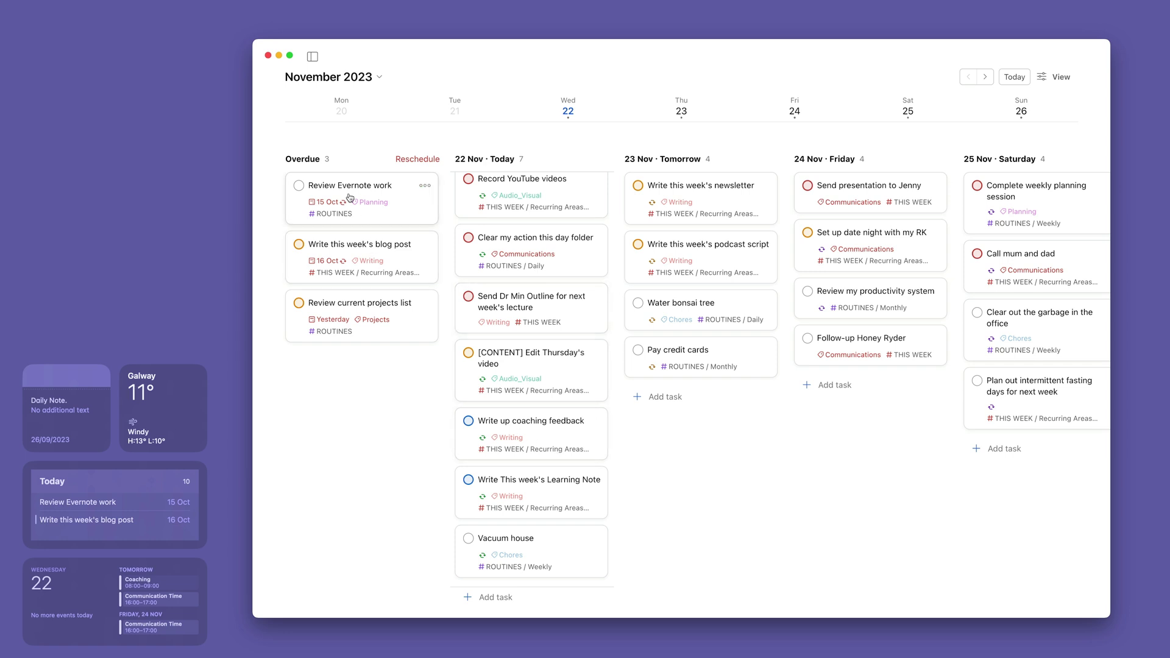
- Move Review Evernote work to Friday 24 Nov and Review current projects list to Saturday 25 Nov
{"action": "mouse_move", "coordinate": [348, 192]}
{"action": "left_mouse_down"}
{"action": "mouse_move", "coordinate": [879, 409]}
{"action": "mouse_move", "coordinate": [841, 400]}
{"action": "left_mouse_up"}
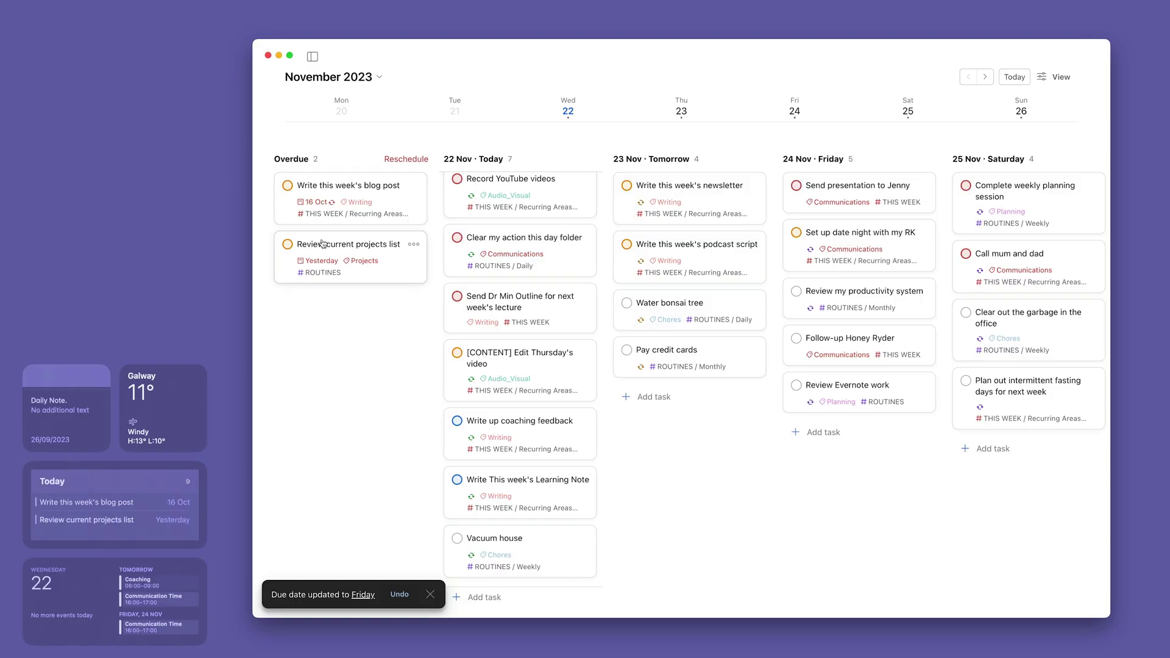
{"action": "left_click_drag", "start_coordinate": [321, 254], "coordinate": [793, 457]}
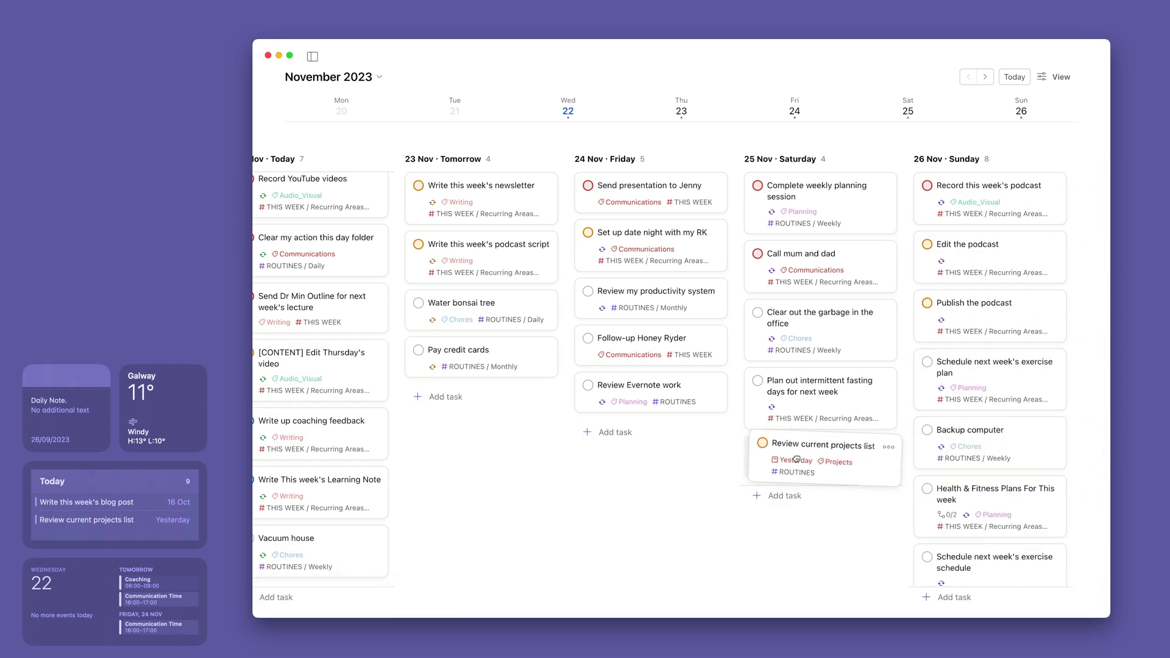
{"action": "left_click_drag", "start_coordinate": [793, 457], "coordinate": [796, 457]}
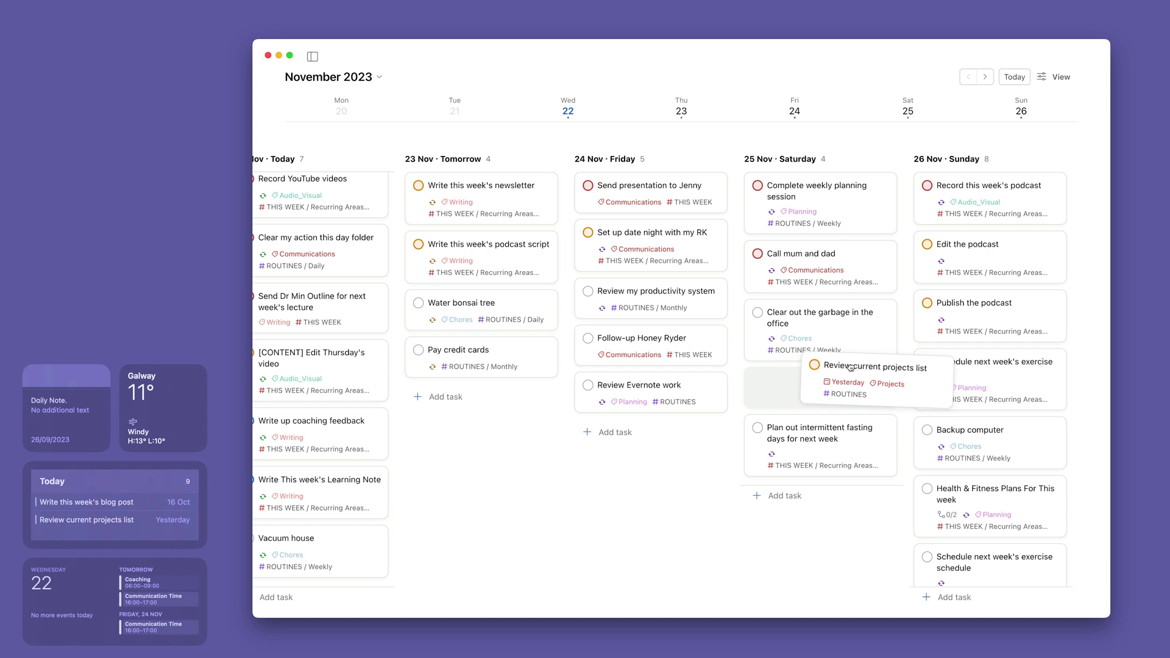
{"action": "left_click_drag", "start_coordinate": [850, 368], "coordinate": [798, 300]}
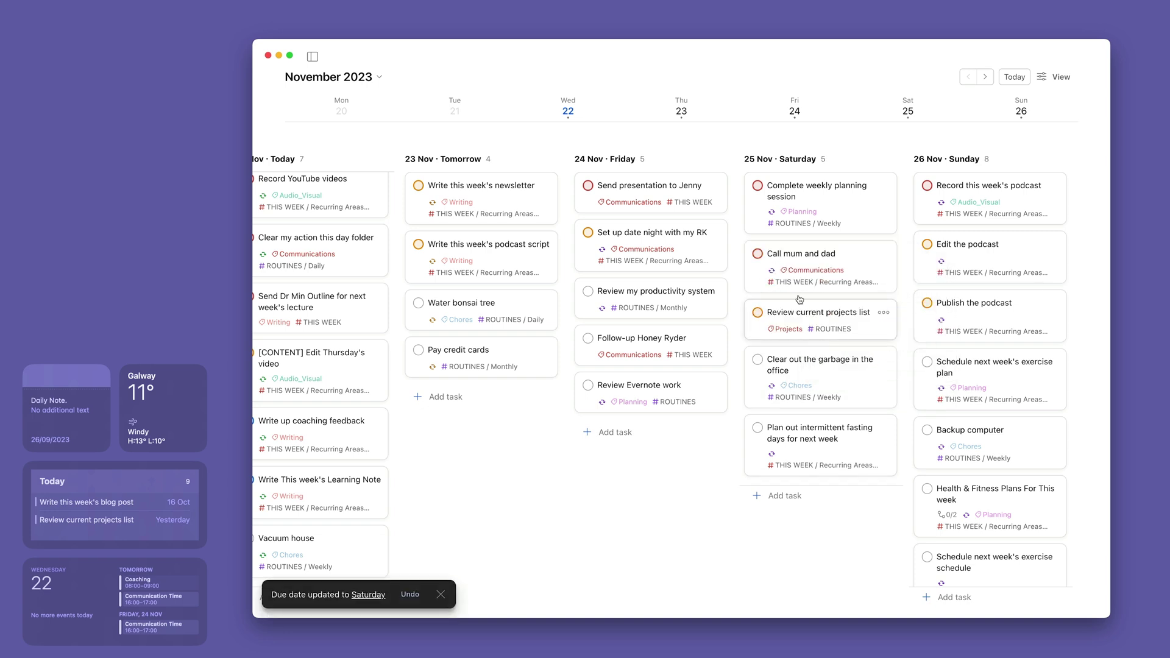
{"action": "left_click", "coordinate": [1053, 81]}
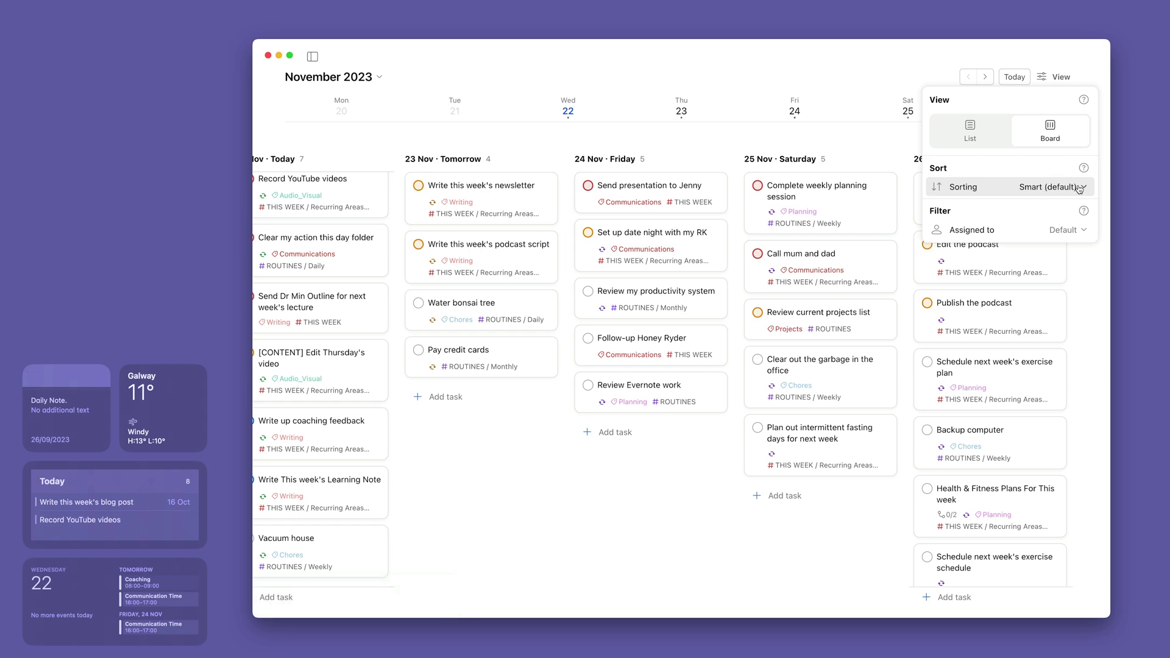
{"action": "left_click", "coordinate": [535, 436]}
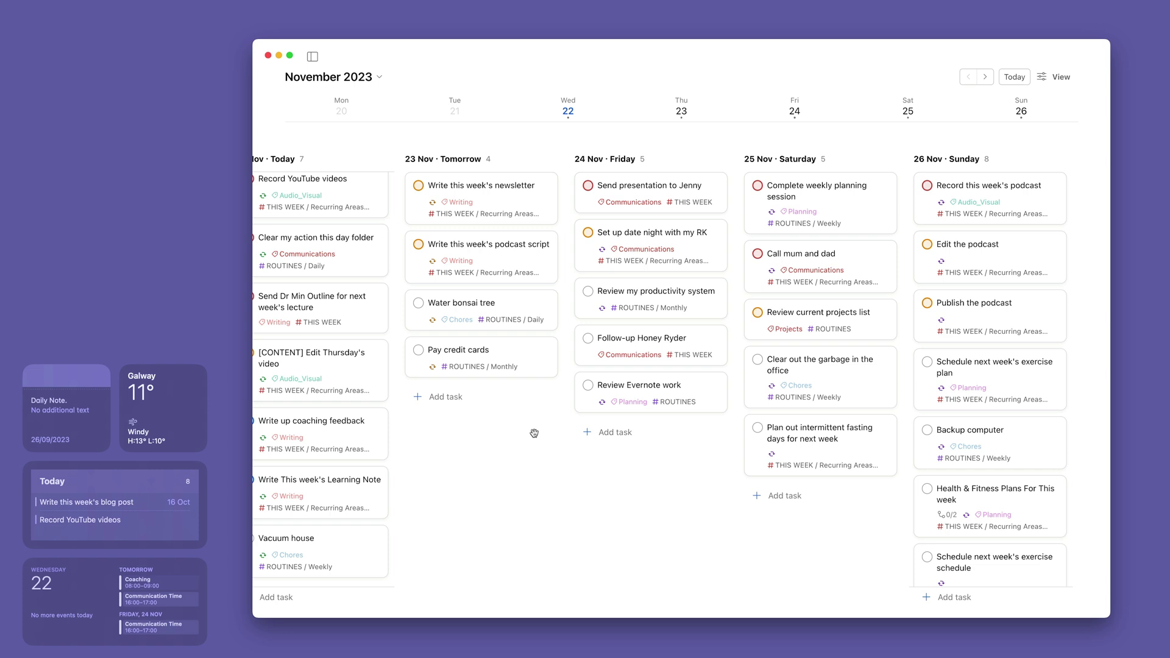
{"action": "scroll", "coordinate": [548, 433], "scroll_direction": "left", "scroll_amount": 5}
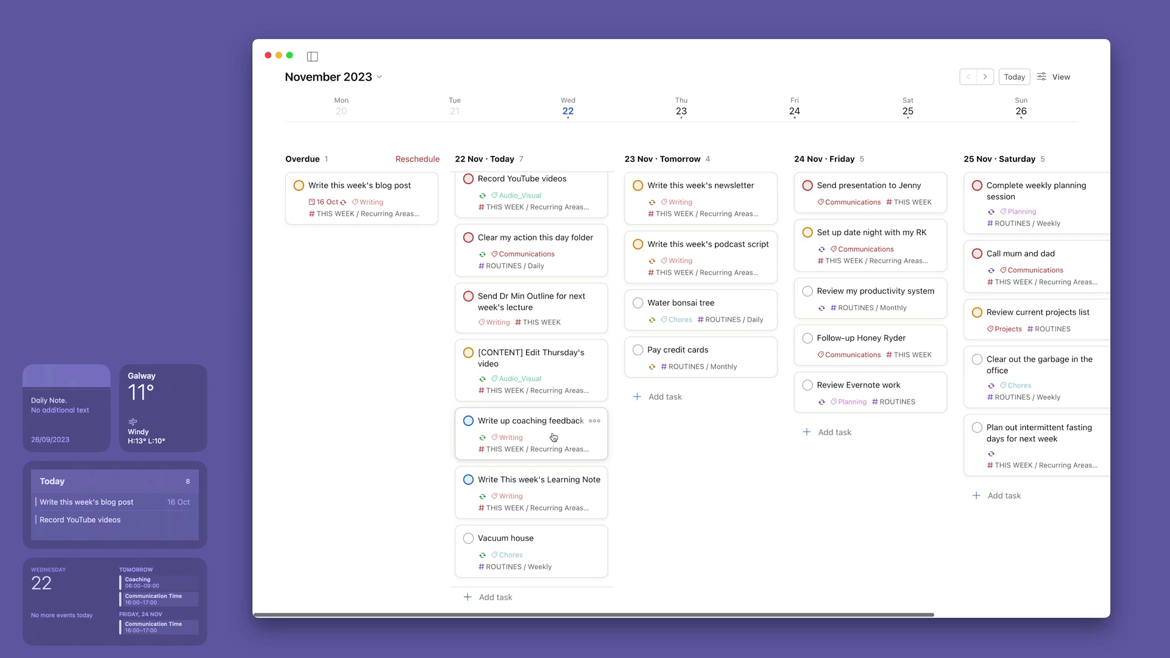
{"action": "mouse_move", "coordinate": [362, 197]}
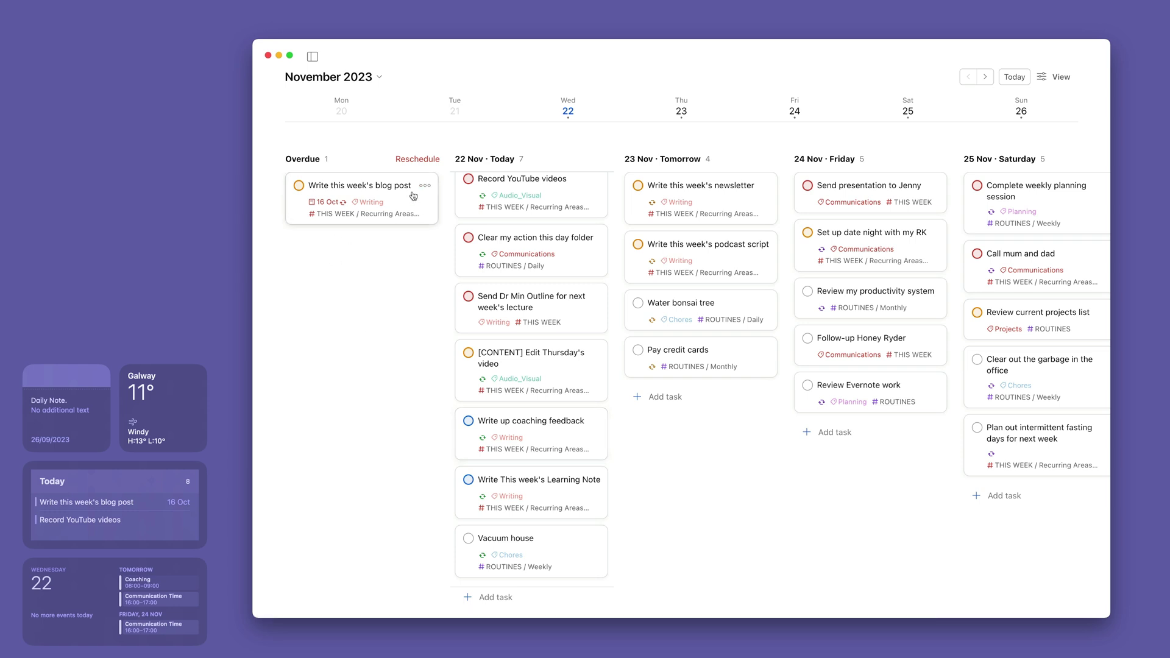
- Move the overdue Write this week's blog post card into the Tomorrow column
{"action": "mouse_move", "coordinate": [413, 196]}
{"action": "left_mouse_down"}
{"action": "mouse_move", "coordinate": [791, 400]}
{"action": "mouse_move", "coordinate": [735, 409]}
{"action": "left_mouse_up"}
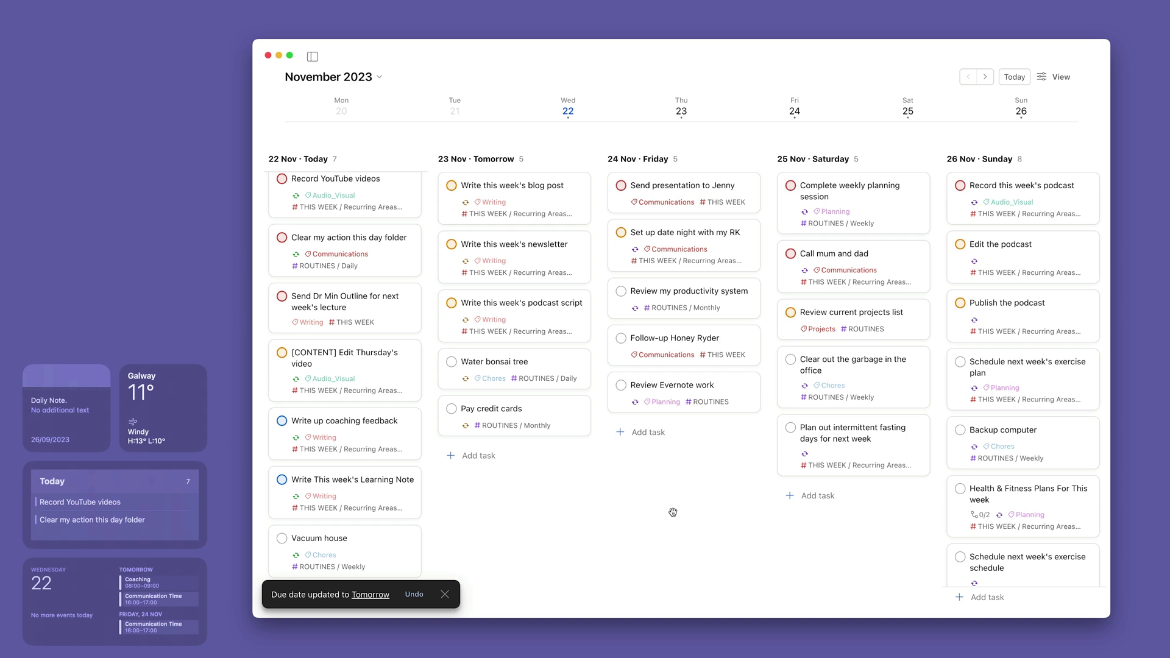
{"action": "mouse_move", "coordinate": [333, 539]}
{"action": "left_click_drag", "start_coordinate": [332, 538], "coordinate": [630, 447]}
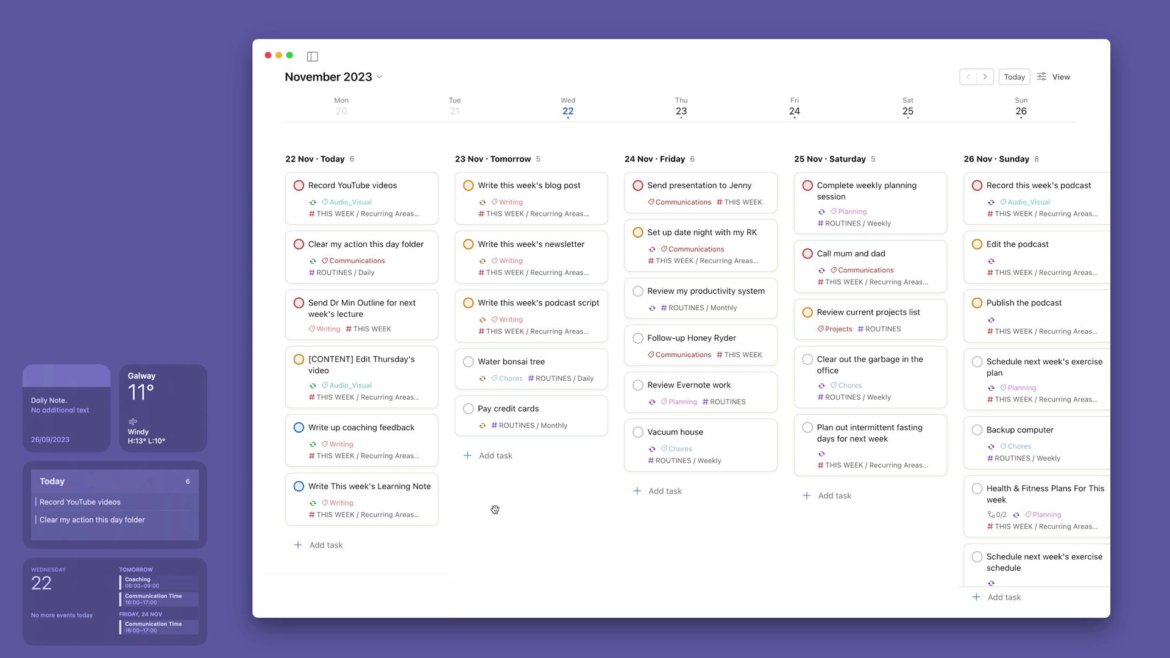
- In the 27 Nov week, move the podcast promotion to Tuesday and add AWAY ALL DAY on Wednesday
{"action": "left_click", "coordinate": [985, 76]}
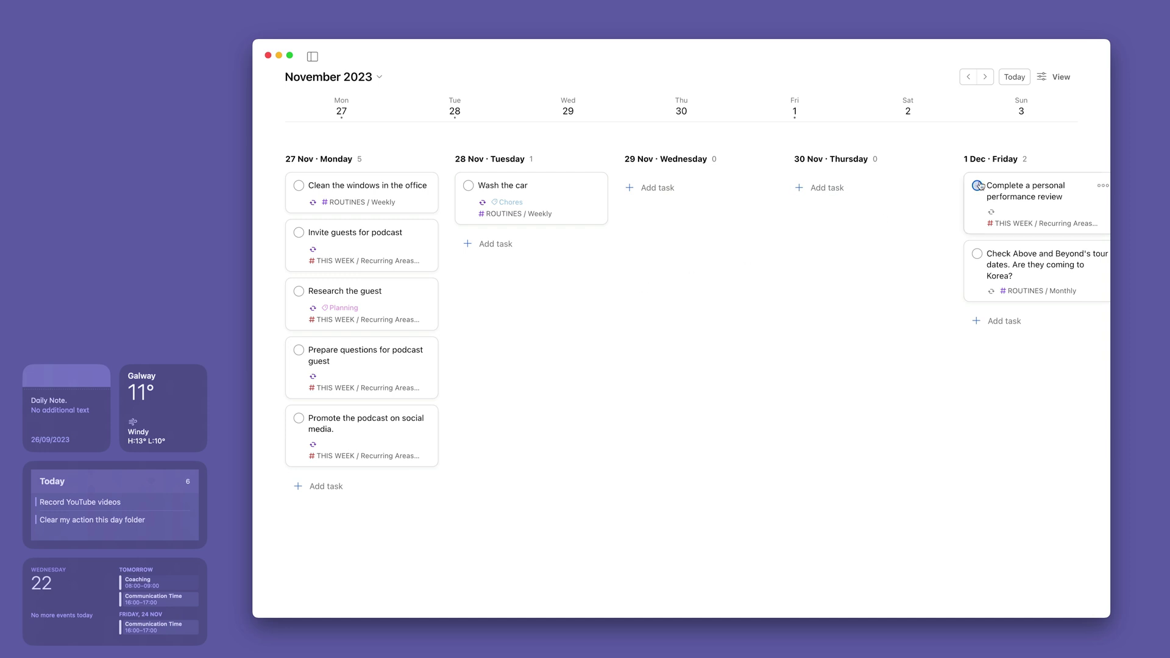
{"action": "mouse_move", "coordinate": [361, 302]}
{"action": "mouse_move", "coordinate": [417, 423]}
{"action": "left_mouse_down"}
{"action": "mouse_move", "coordinate": [480, 302]}
{"action": "mouse_move", "coordinate": [499, 296]}
{"action": "left_mouse_up"}
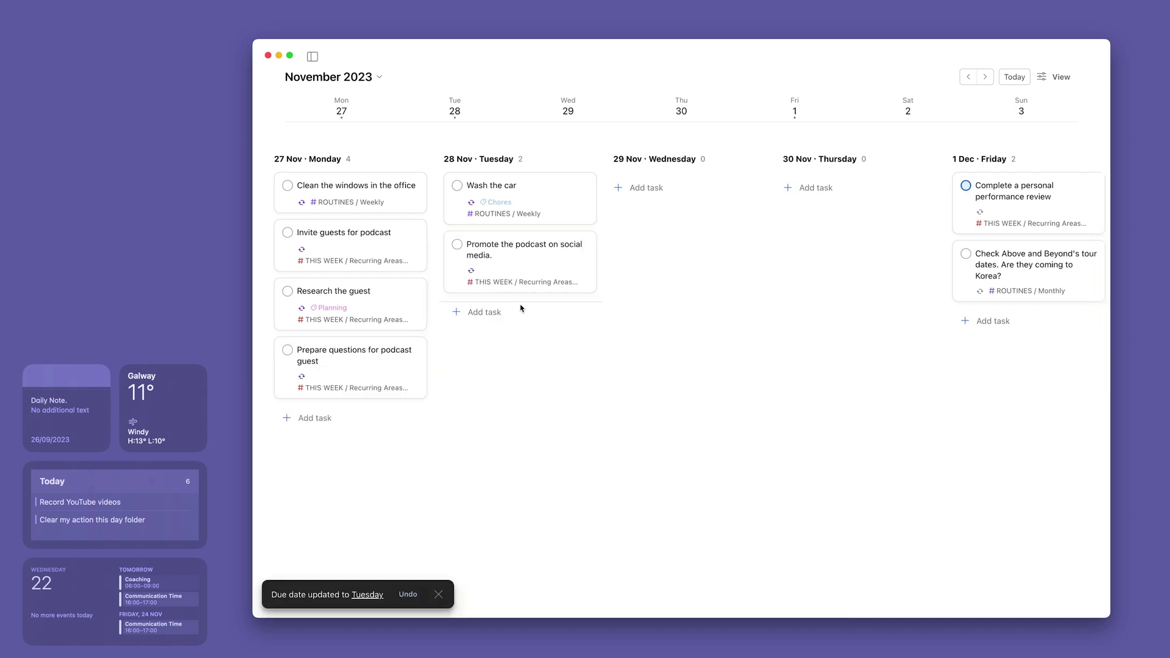
{"action": "left_click", "coordinate": [655, 194]}
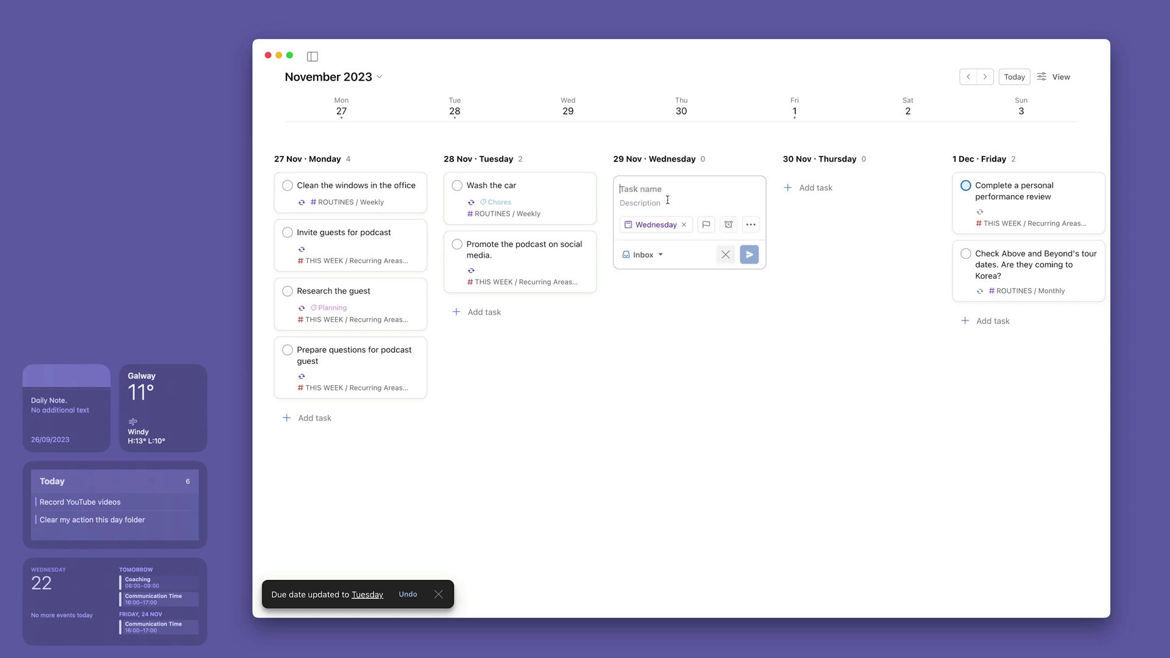
{"action": "type", "text": "*"}
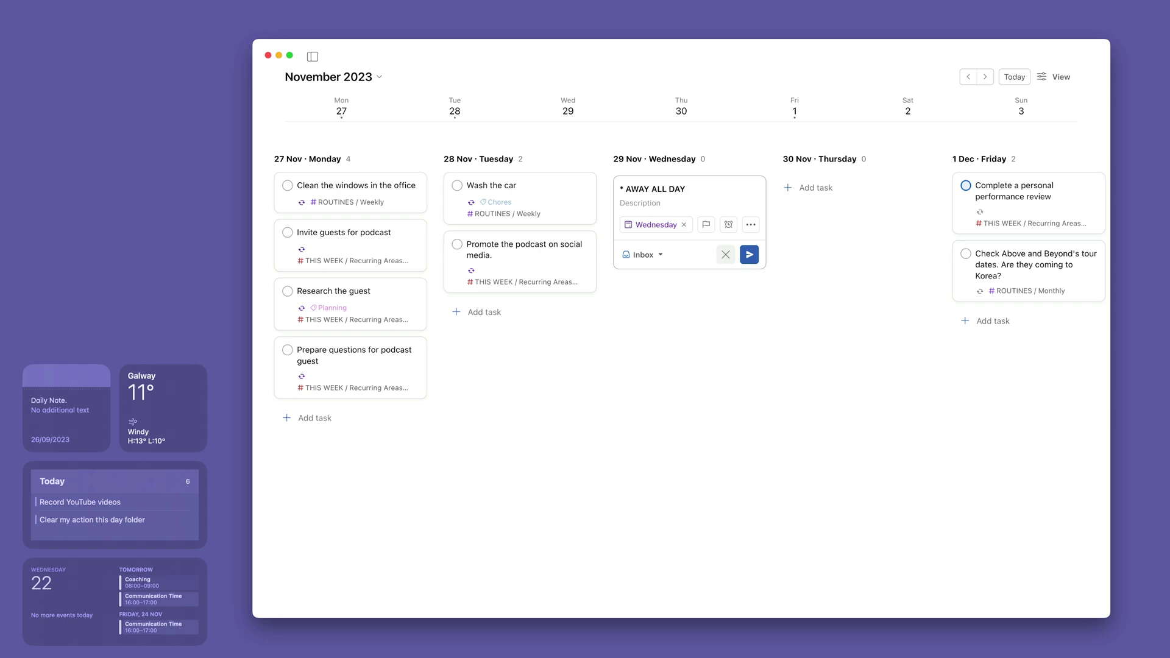
{"action": "left_click_drag", "start_coordinate": [625, 187], "coordinate": [685, 187]}
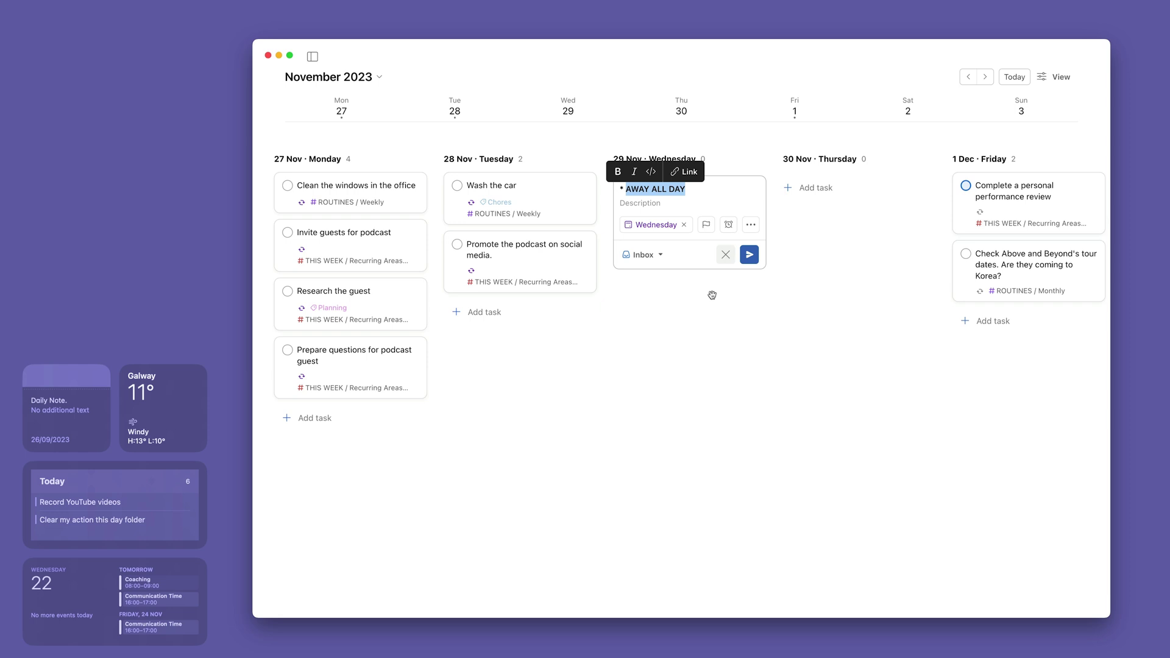
{"action": "left_click", "coordinate": [747, 254]}
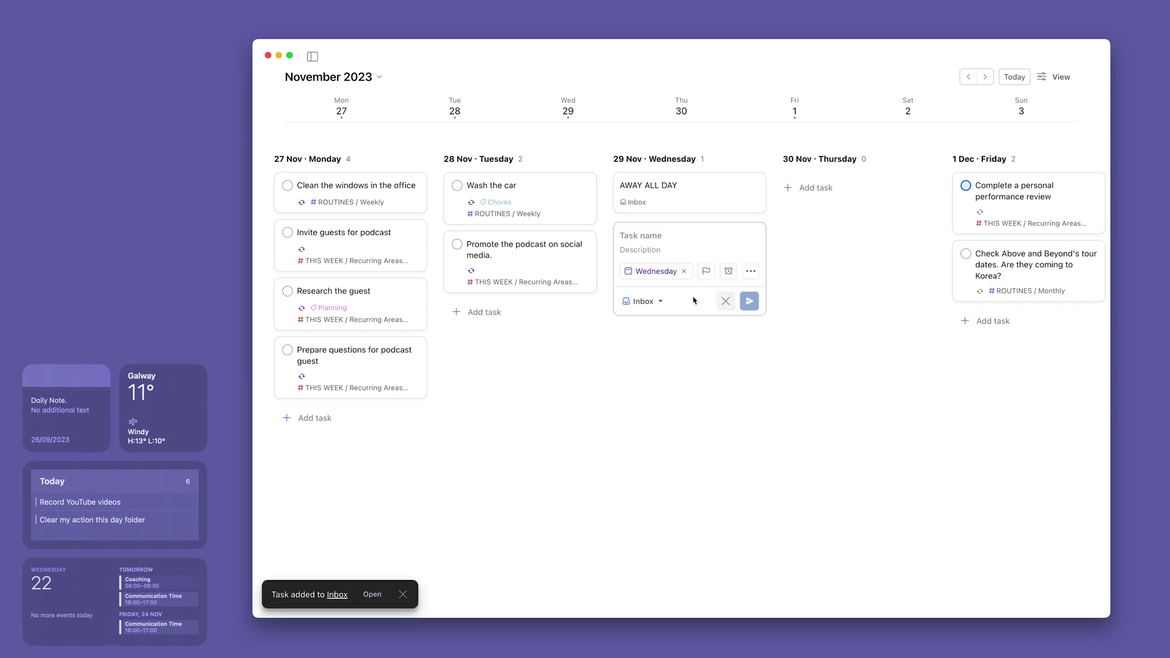
- Make the AWAY ALL DAY task title bold and save it
{"action": "left_click", "coordinate": [678, 204]}
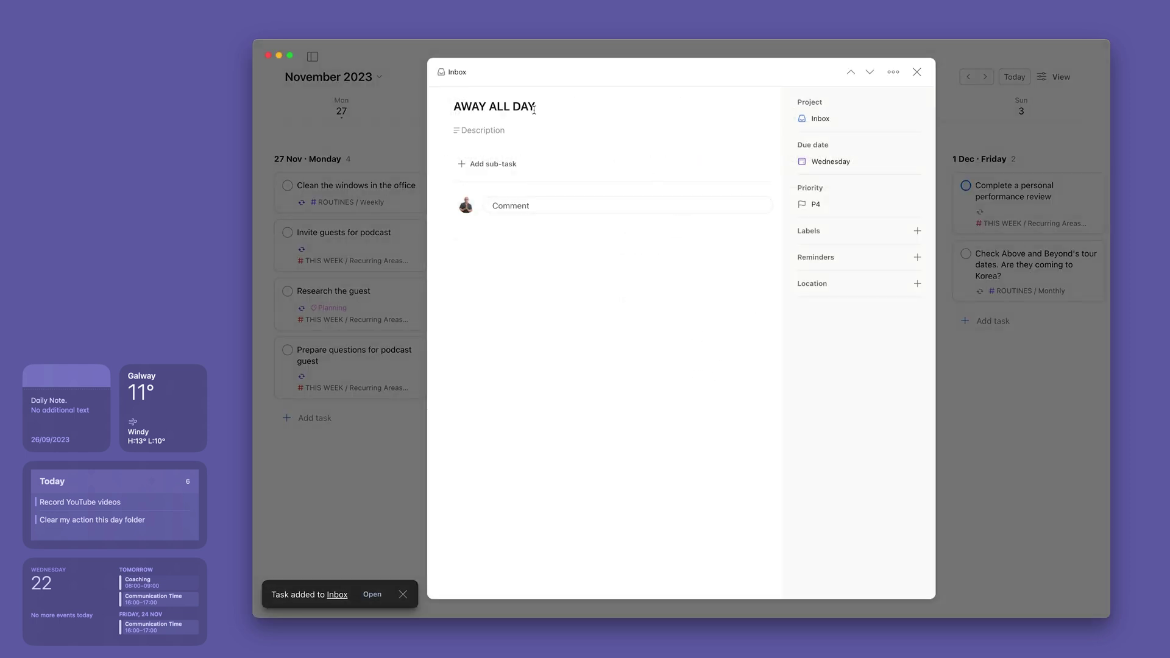
{"action": "left_click", "coordinate": [506, 107]}
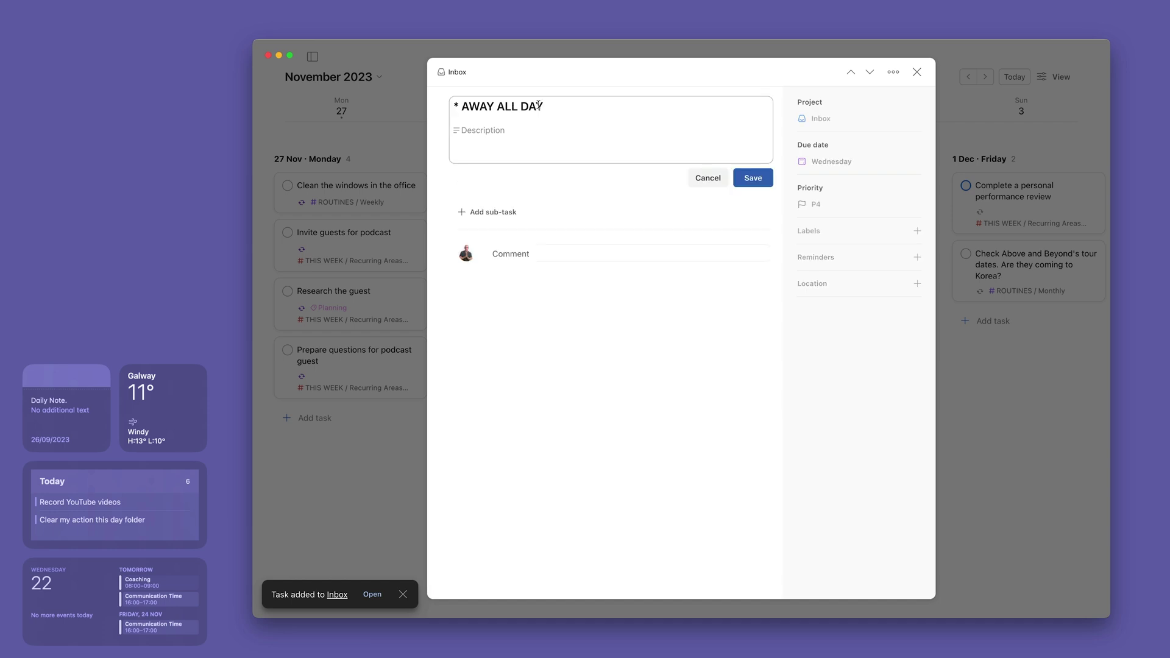
{"action": "left_click_drag", "start_coordinate": [542, 106], "coordinate": [461, 107]}
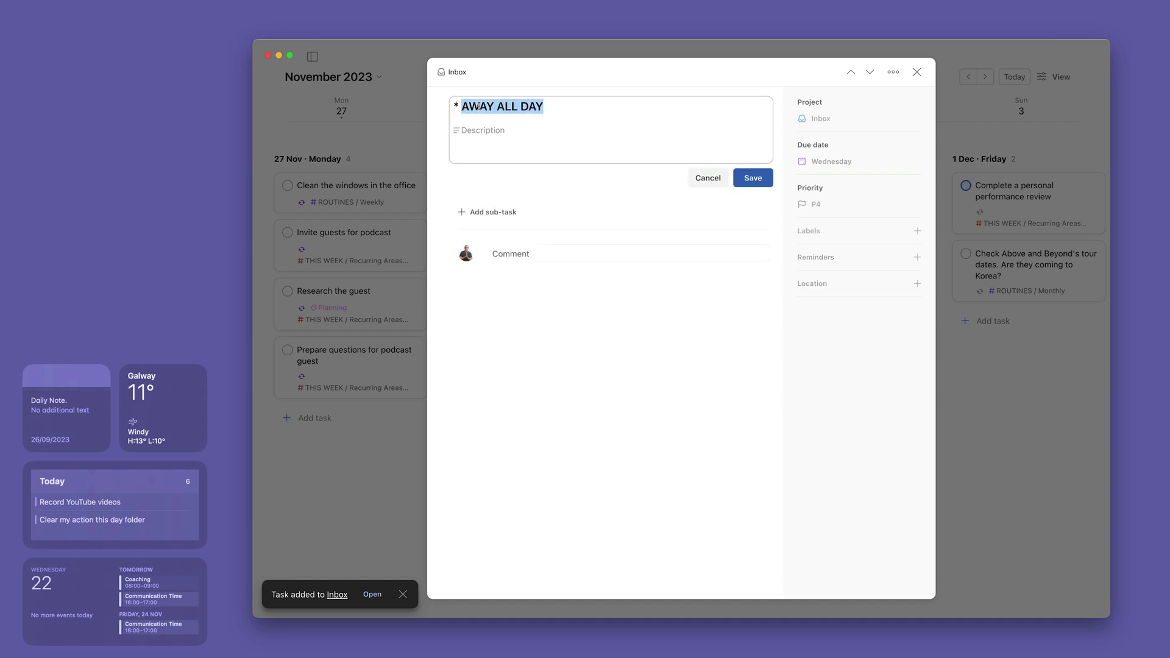
{"action": "left_click", "coordinate": [464, 87]}
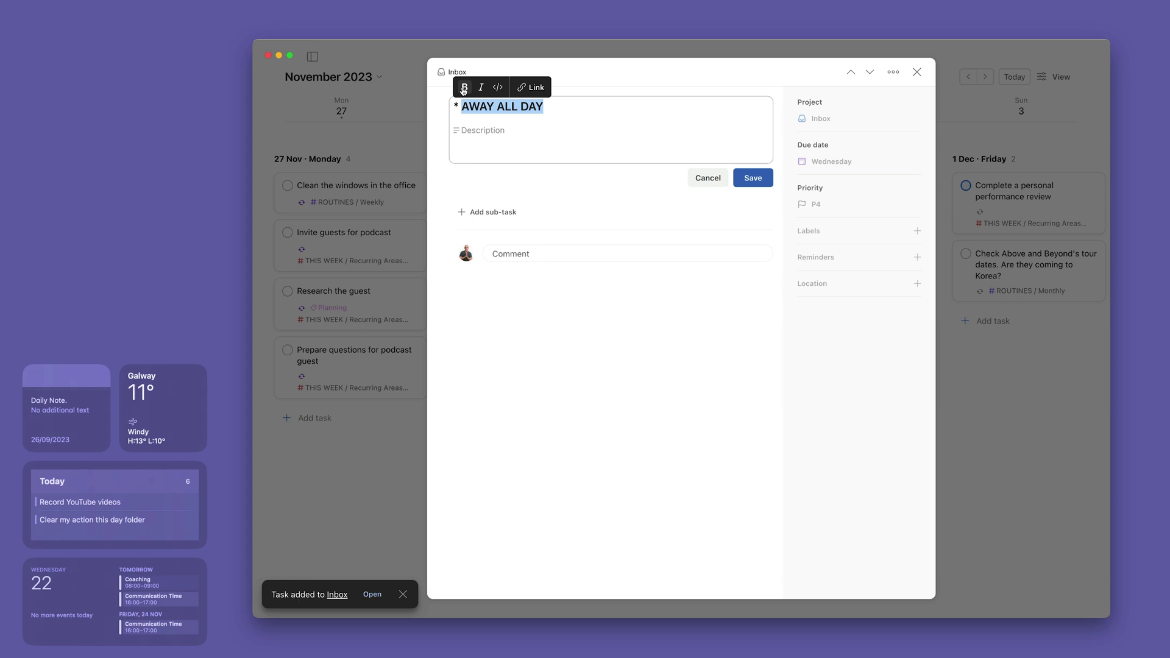
{"action": "left_click", "coordinate": [747, 180]}
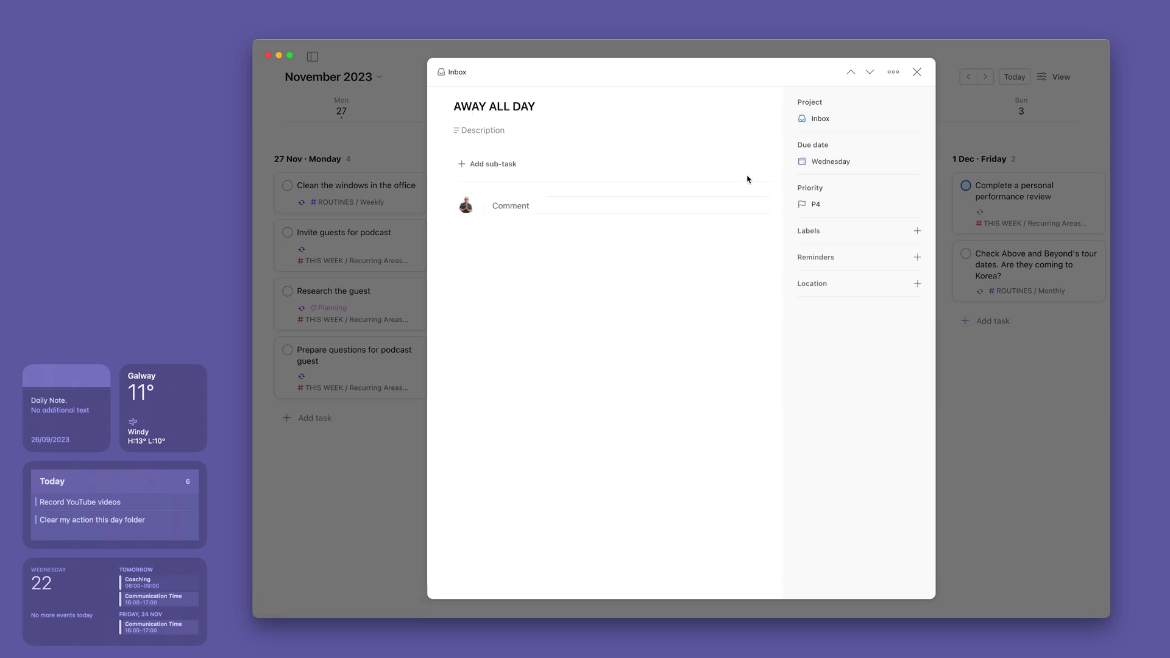
- Dismiss the task details and empty form, then complete Wash the car and drag it toward Tuesday
{"action": "left_click", "coordinate": [917, 71]}
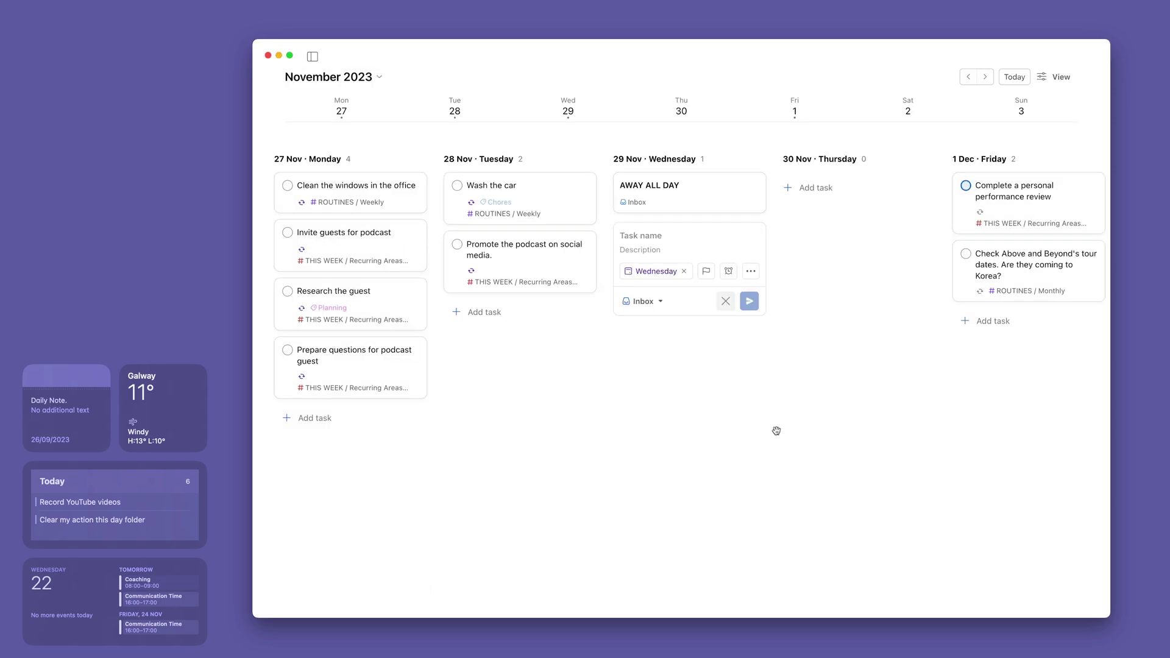
{"action": "left_click", "coordinate": [726, 301]}
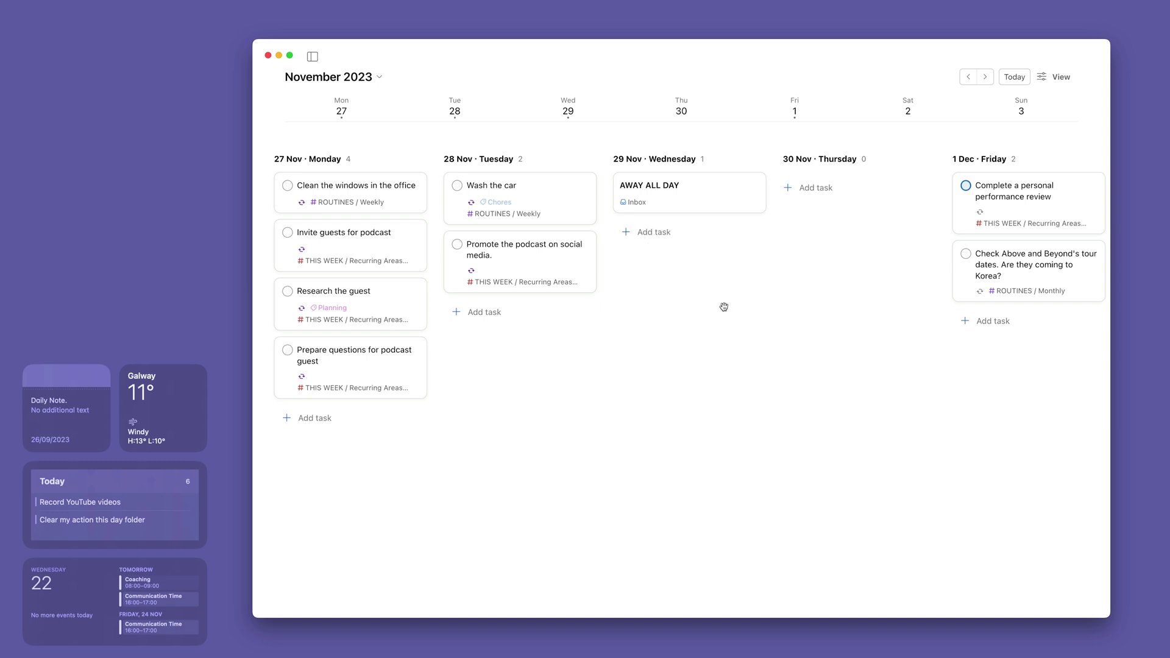
{"action": "mouse_move", "coordinate": [458, 185]}
{"action": "left_click", "coordinate": [457, 185]}
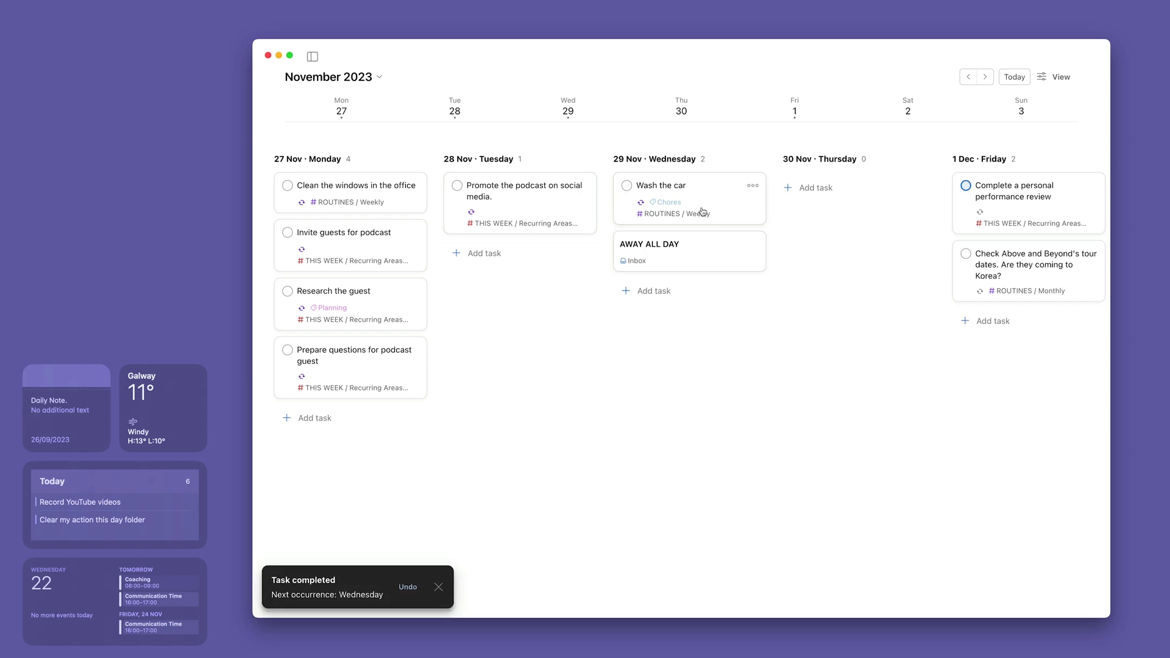
{"action": "left_click_drag", "start_coordinate": [702, 198], "coordinate": [549, 271]}
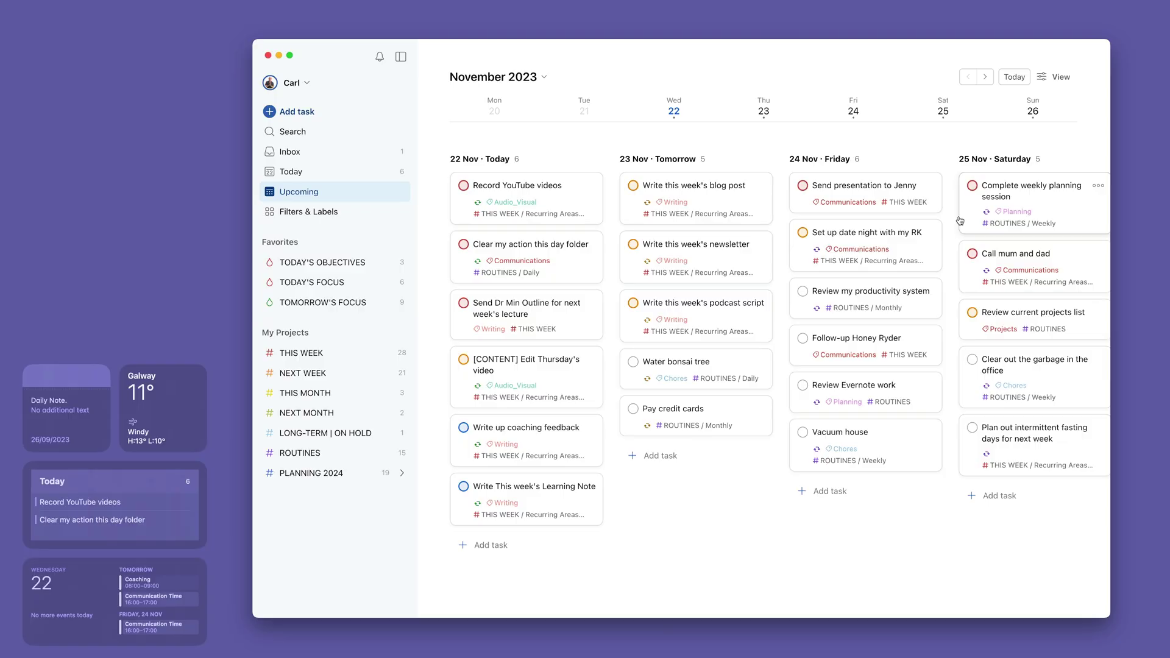
- Install the v4683 beta update from the Carl account menu, then reopen that menu
{"action": "left_click", "coordinate": [308, 86]}
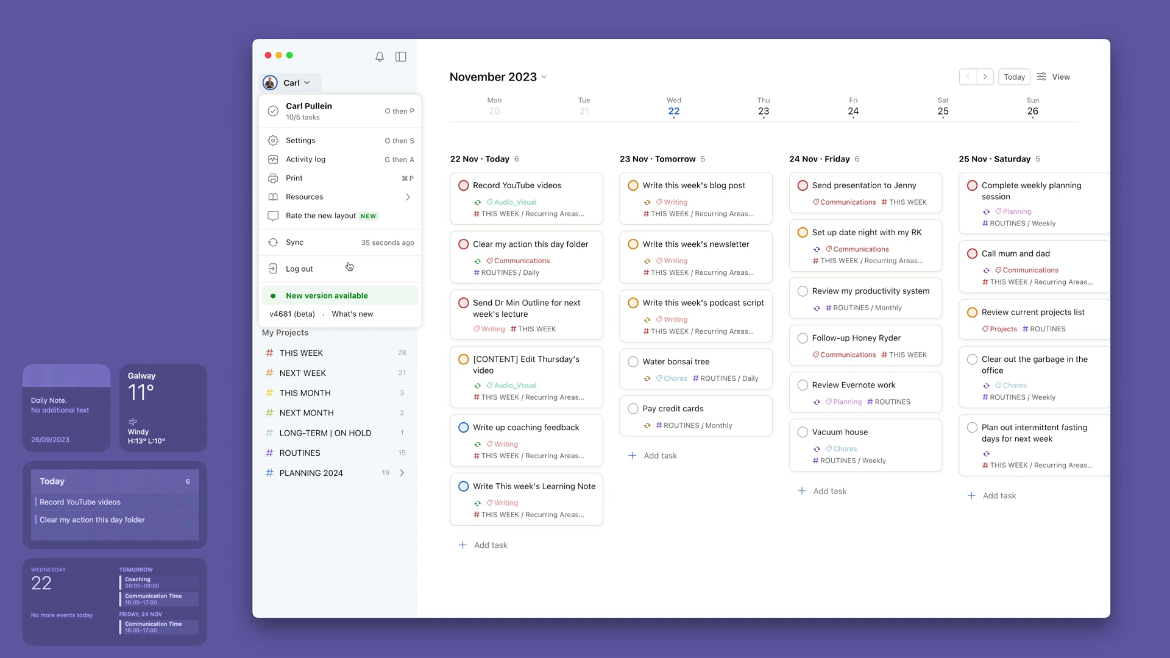
{"action": "left_click", "coordinate": [343, 301]}
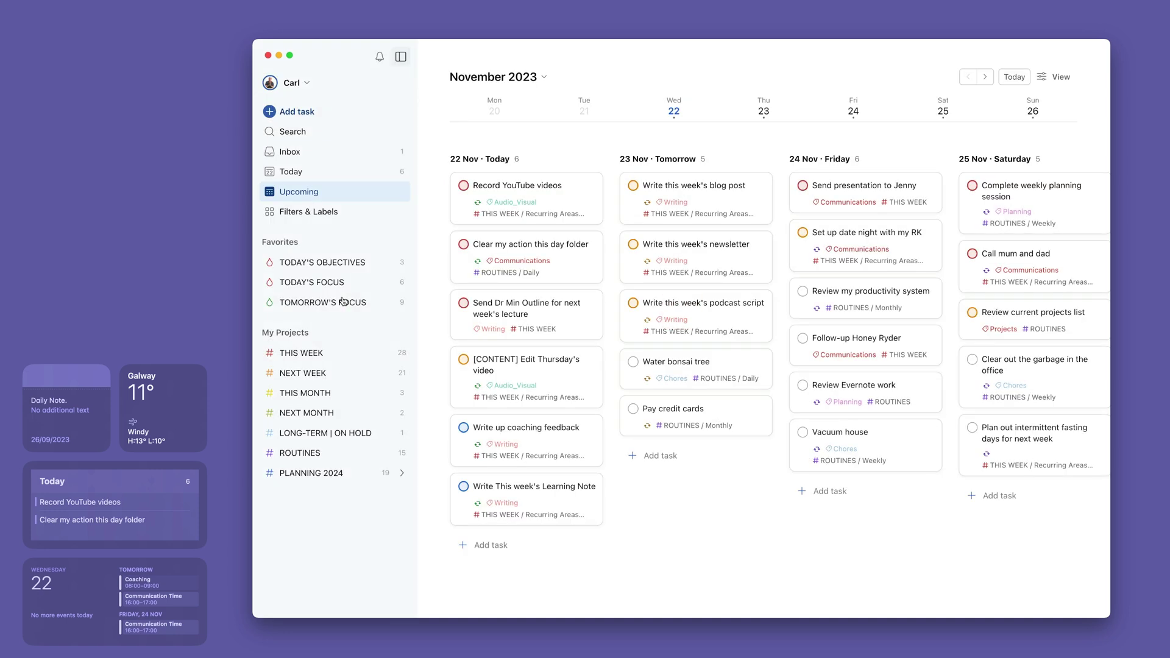
{"action": "left_click", "coordinate": [307, 85]}
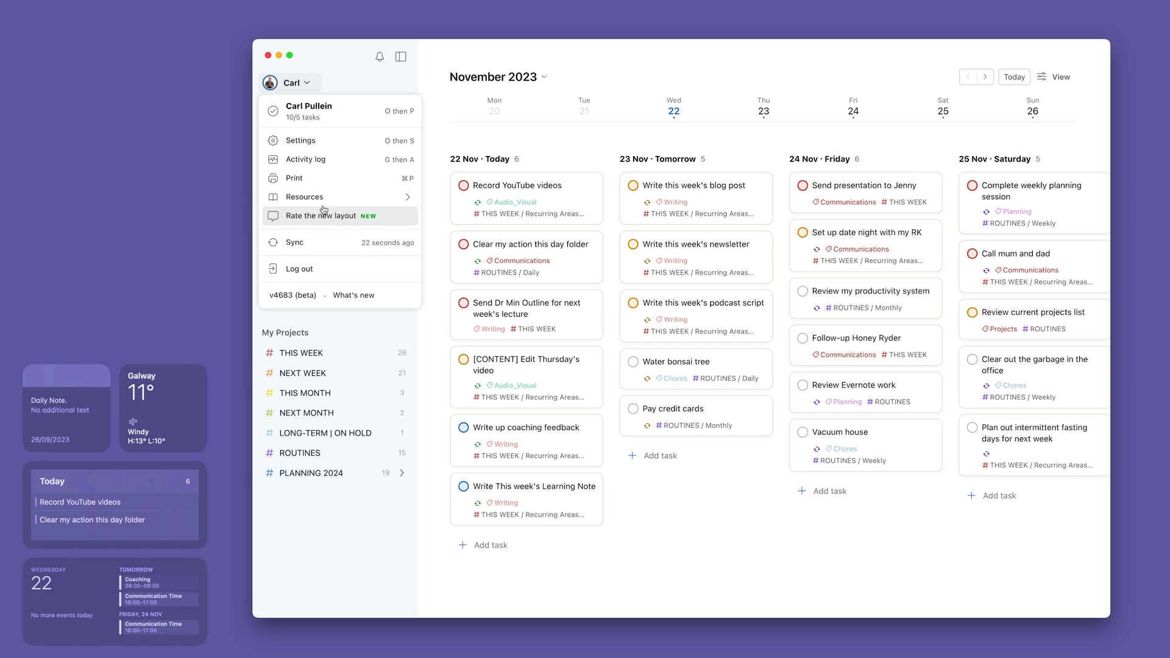
{"action": "left_click", "coordinate": [340, 140]}
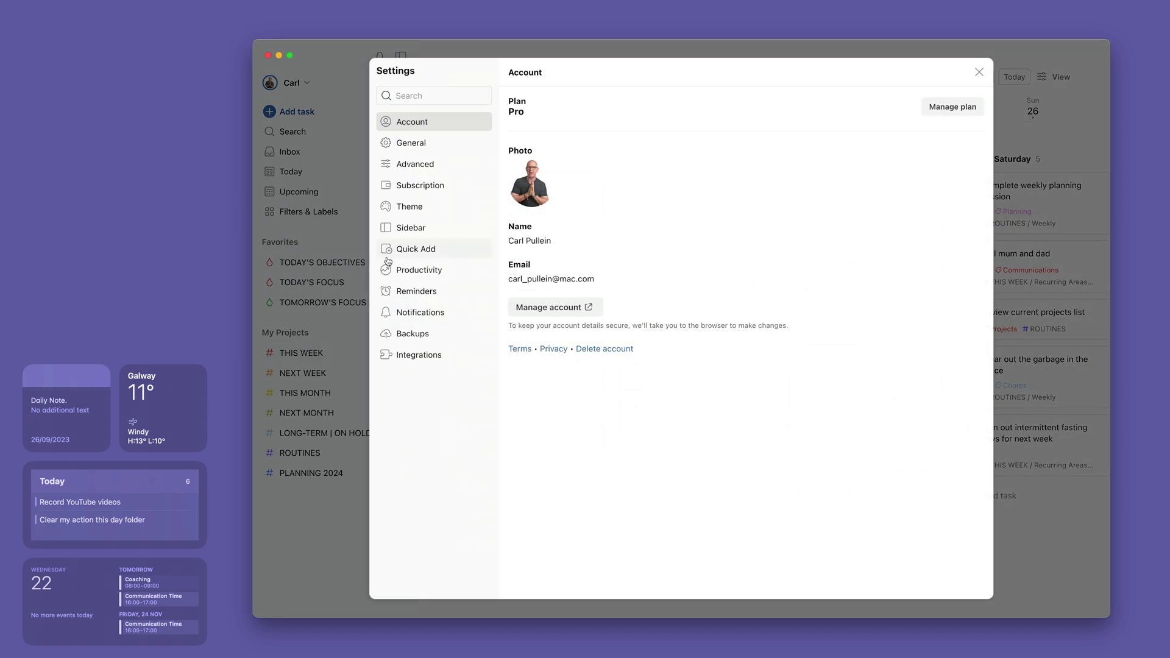
{"action": "left_click", "coordinate": [410, 209]}
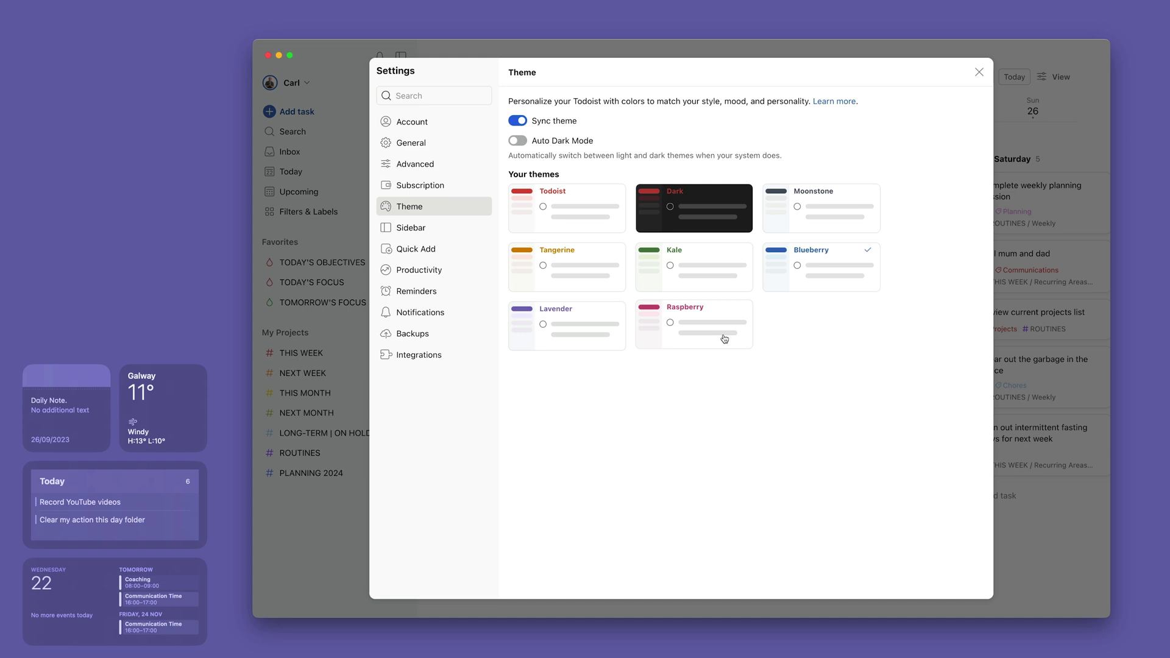
{"action": "left_click", "coordinate": [976, 73]}
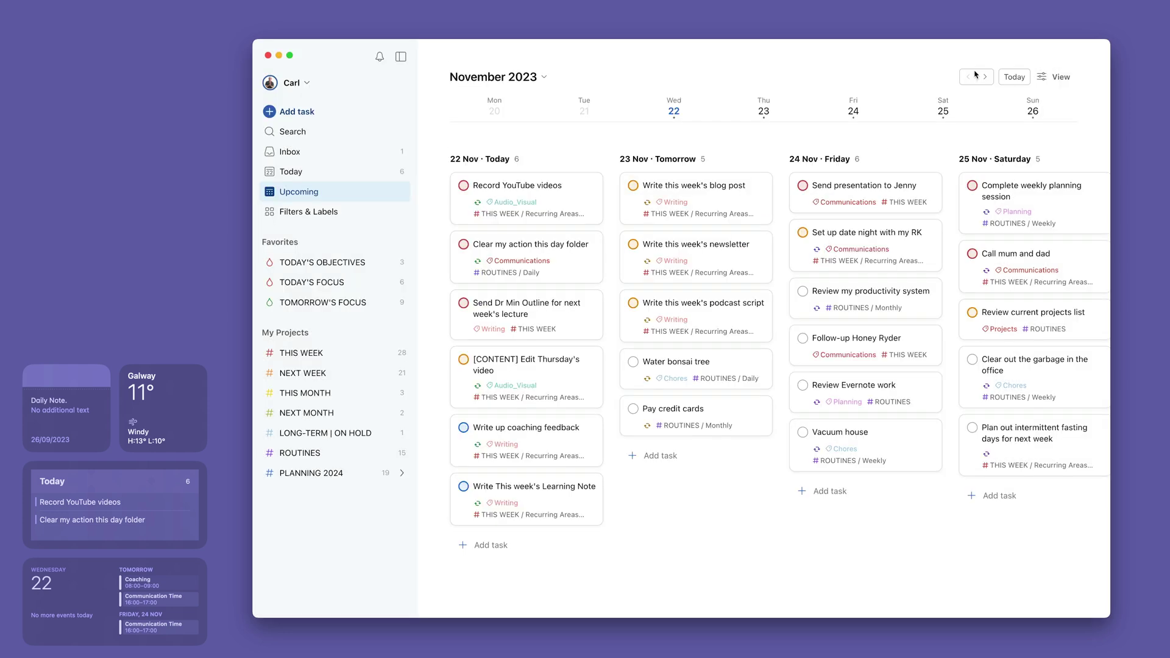
{"action": "mouse_move", "coordinate": [329, 172]}
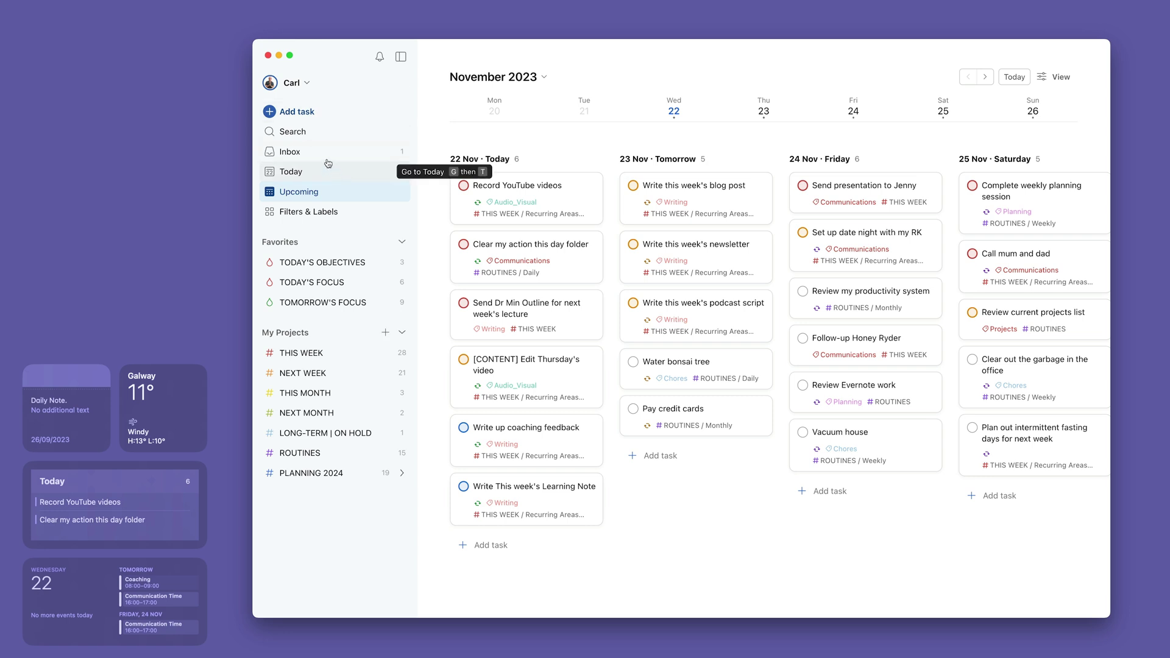
{"action": "left_click", "coordinate": [307, 135]}
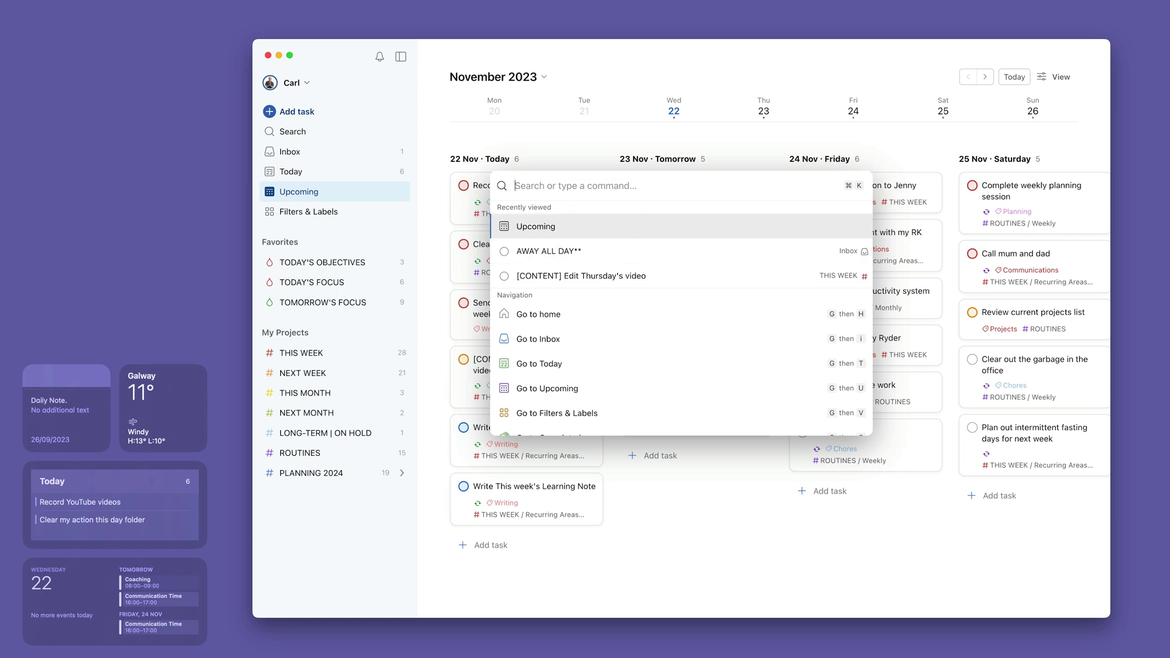
{"action": "type", "text": "Dr Ni"}
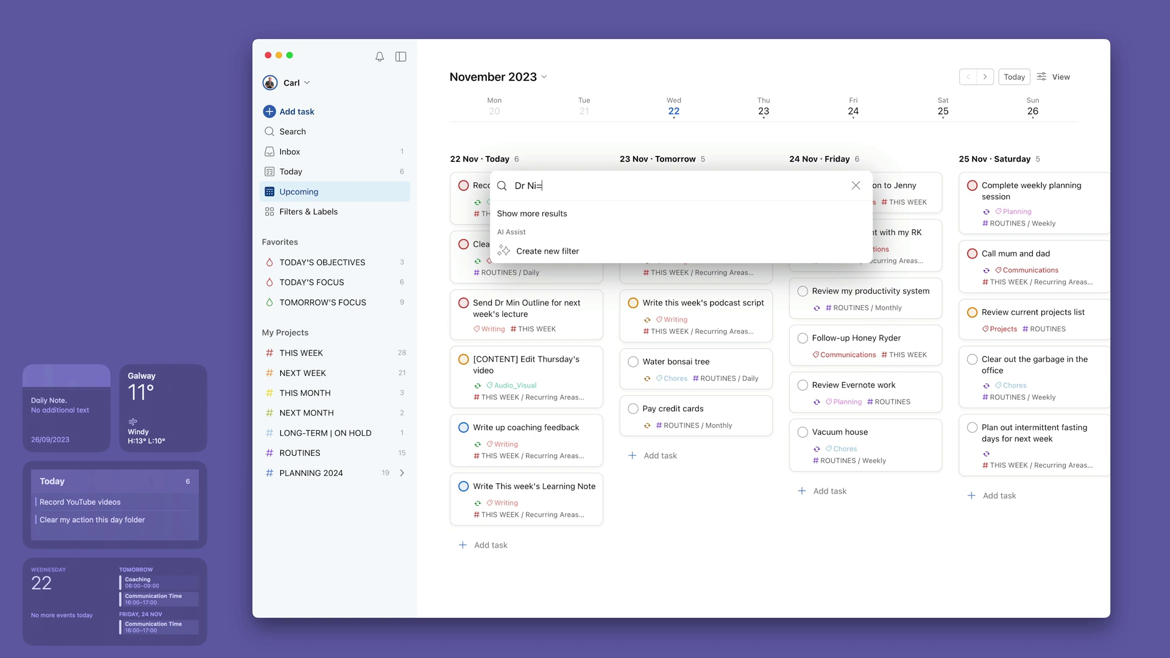
{"action": "key", "text": "BackSpace"}
{"action": "key", "text": "BackSpace"}
{"action": "key", "text": "BackSpace"}
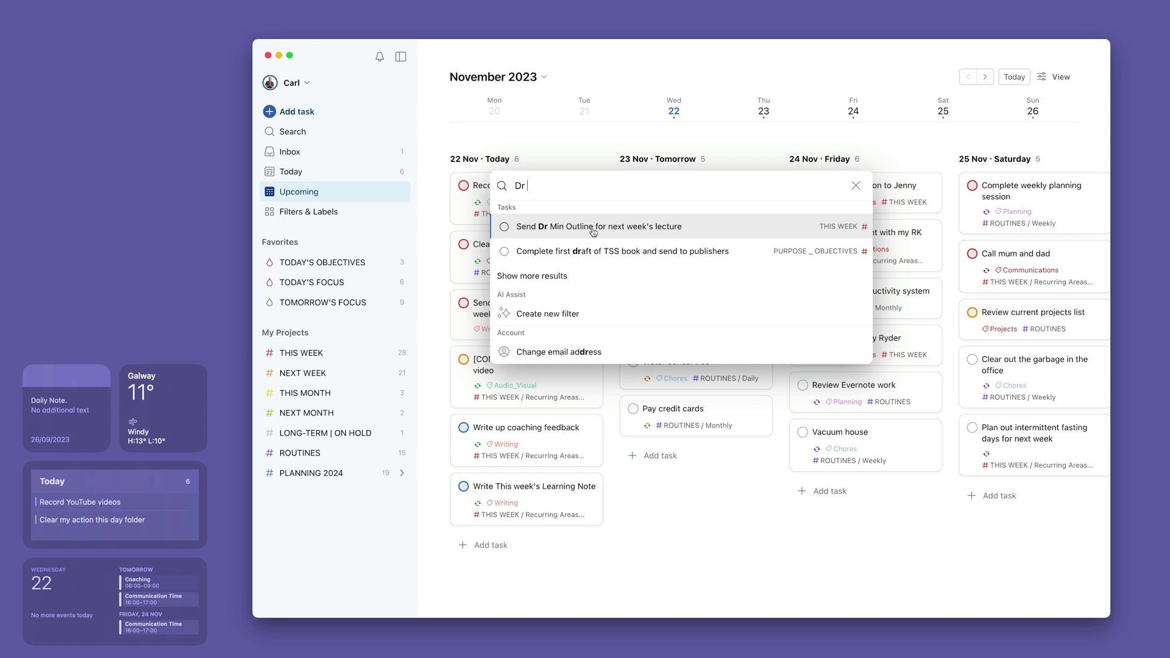
{"action": "left_click", "coordinate": [594, 232]}
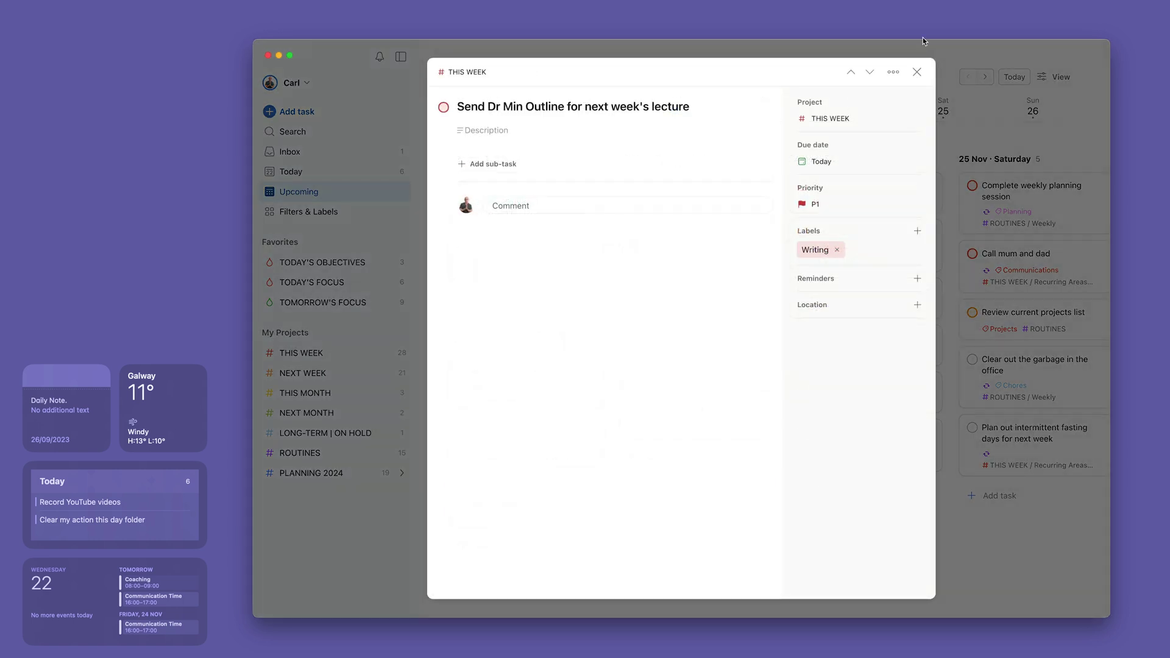
{"action": "left_click", "coordinate": [917, 73]}
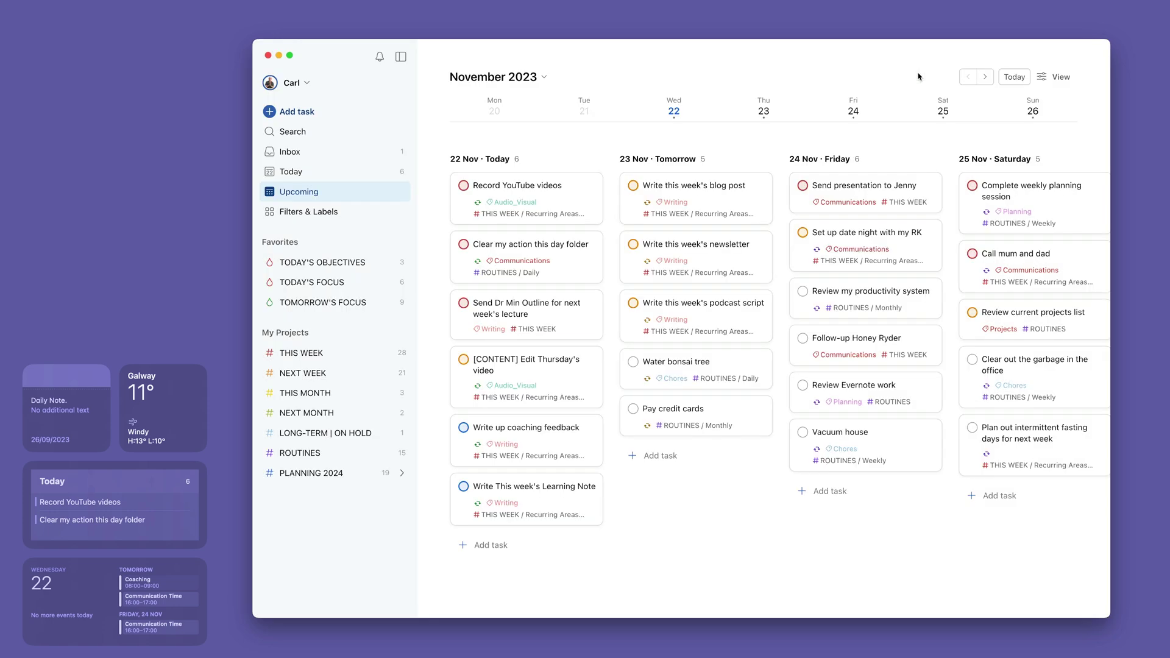
- Glance at Filters & Labels, then return to Today's six label-grouped tasks
{"action": "left_click", "coordinate": [328, 214]}
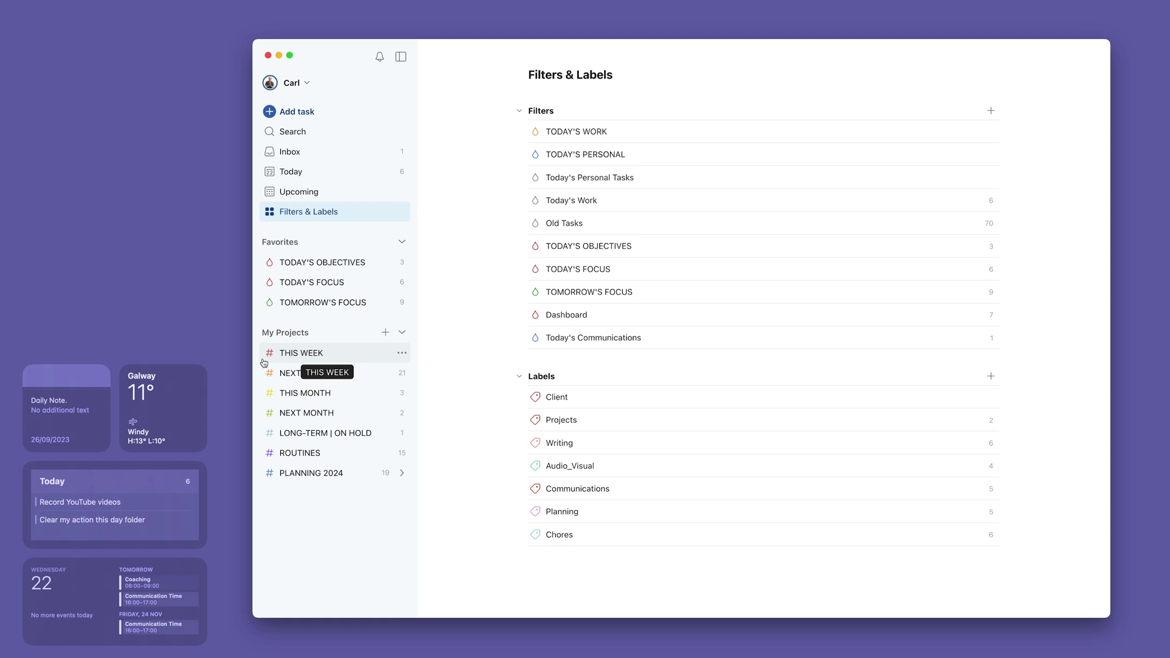
{"action": "left_click", "coordinate": [332, 178]}
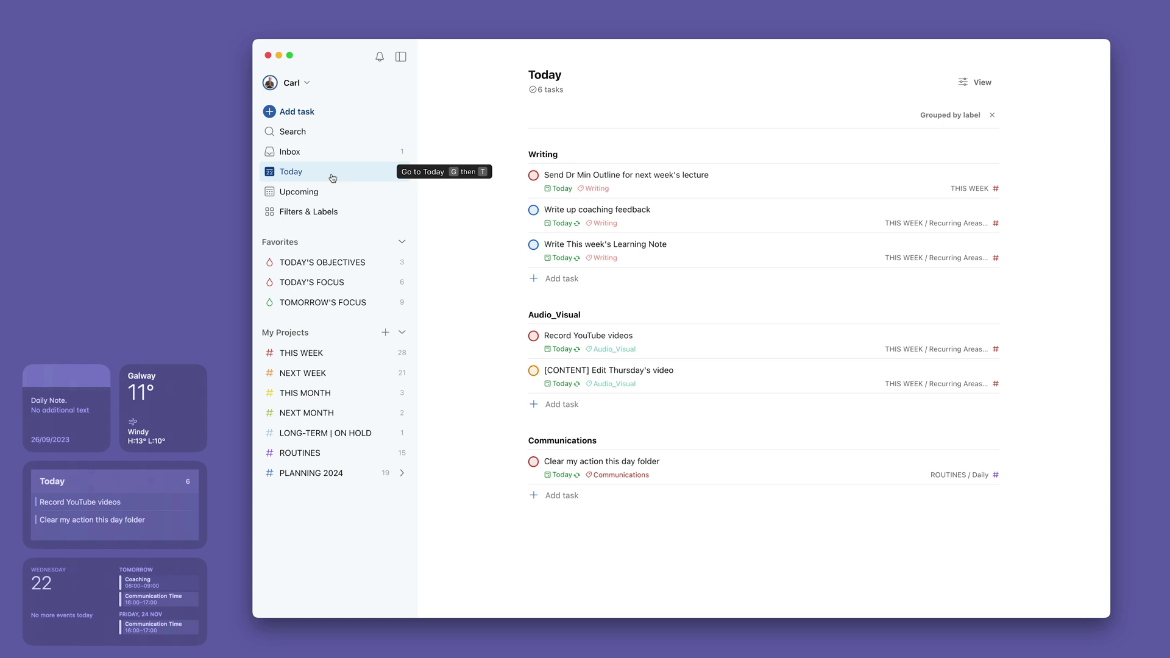
{"action": "key", "text": "super+k"}
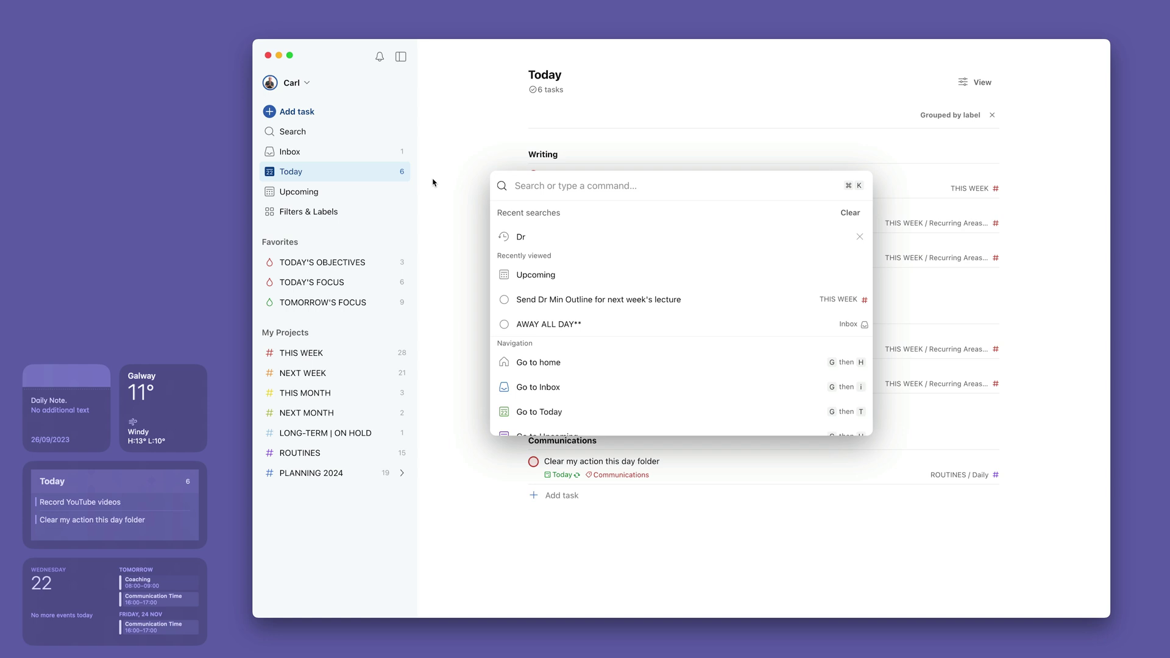
{"action": "key", "text": "Escape"}
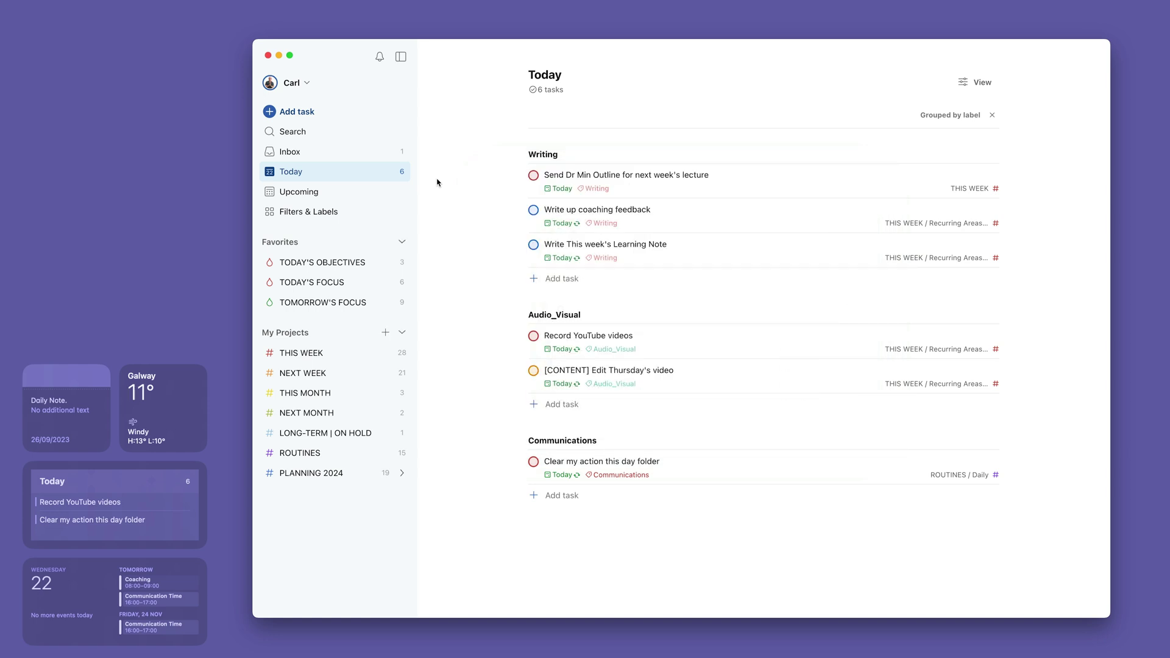
{"action": "key", "text": "super+k"}
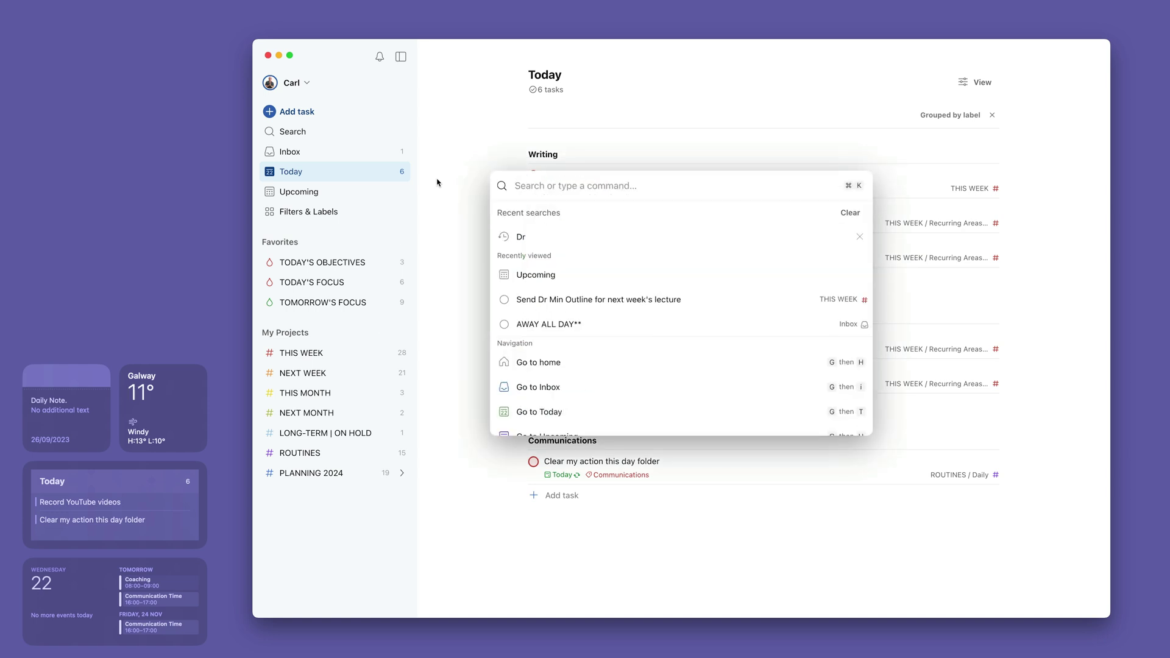
{"action": "key", "text": "Escape"}
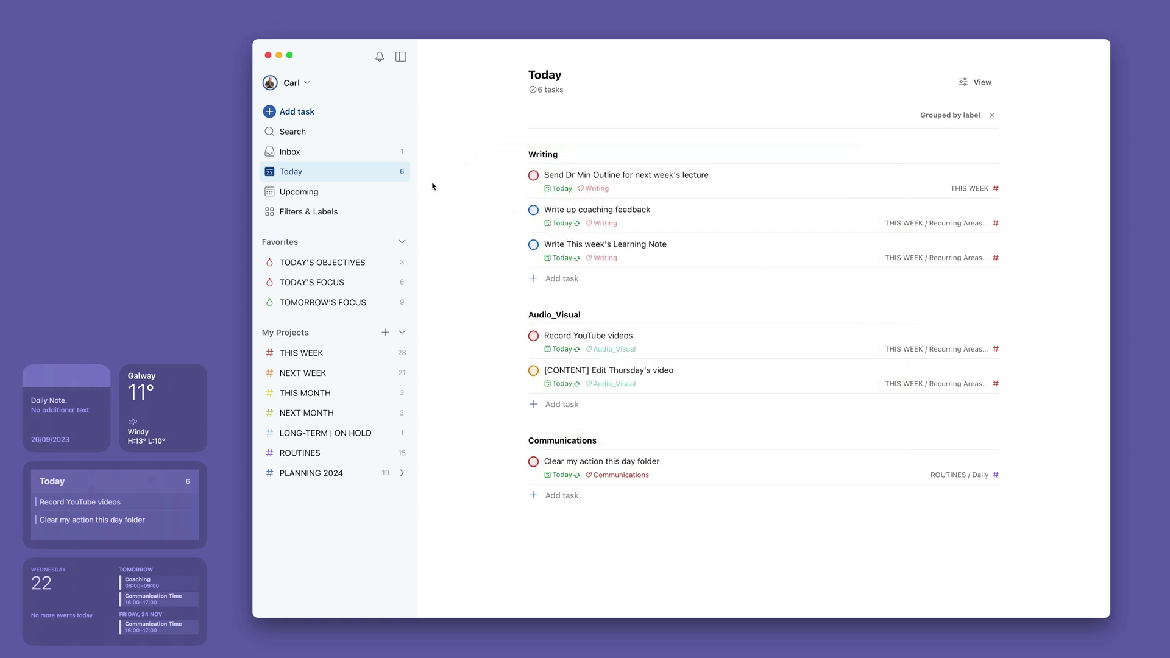
{"action": "key", "text": "q"}
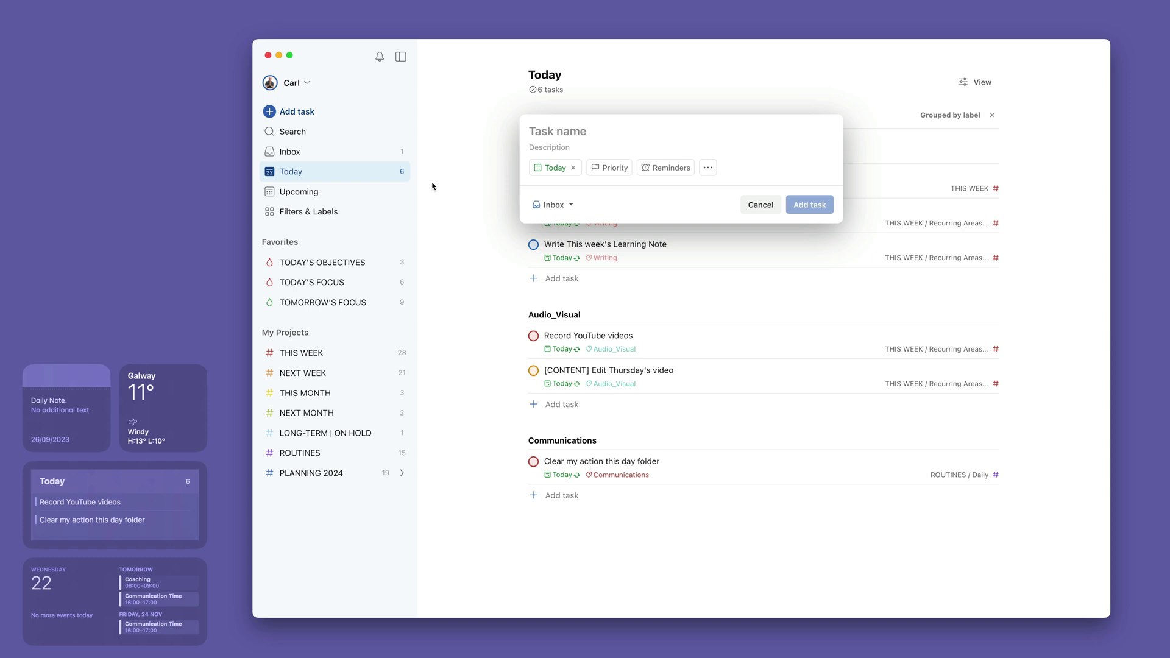
{"action": "key", "text": "Escape"}
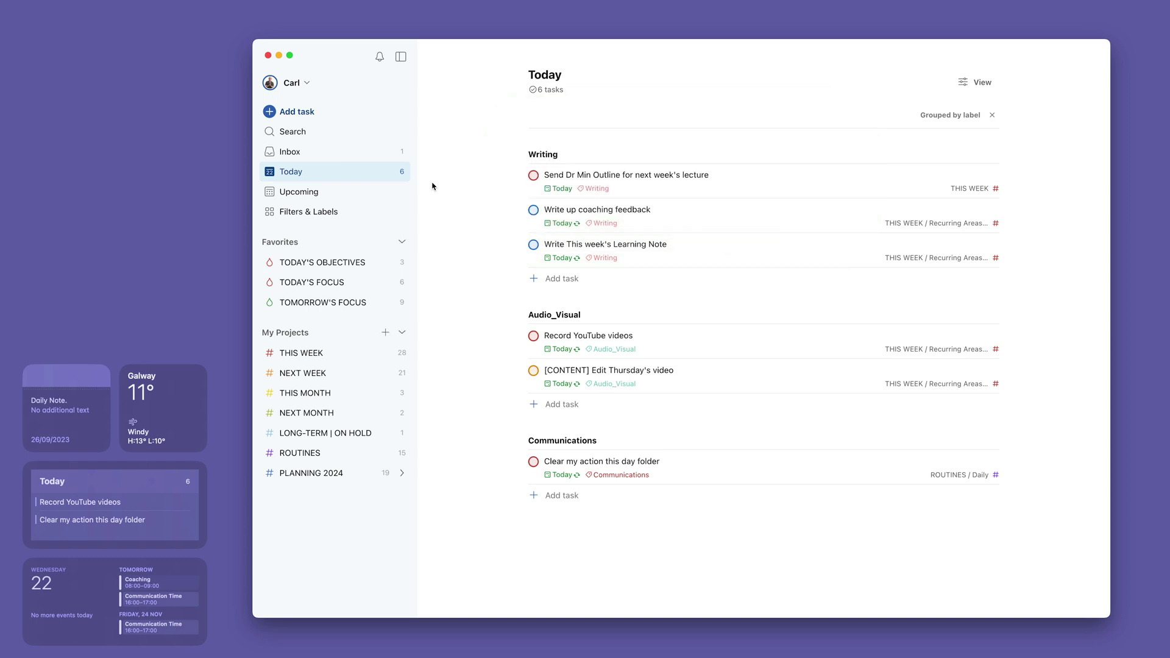